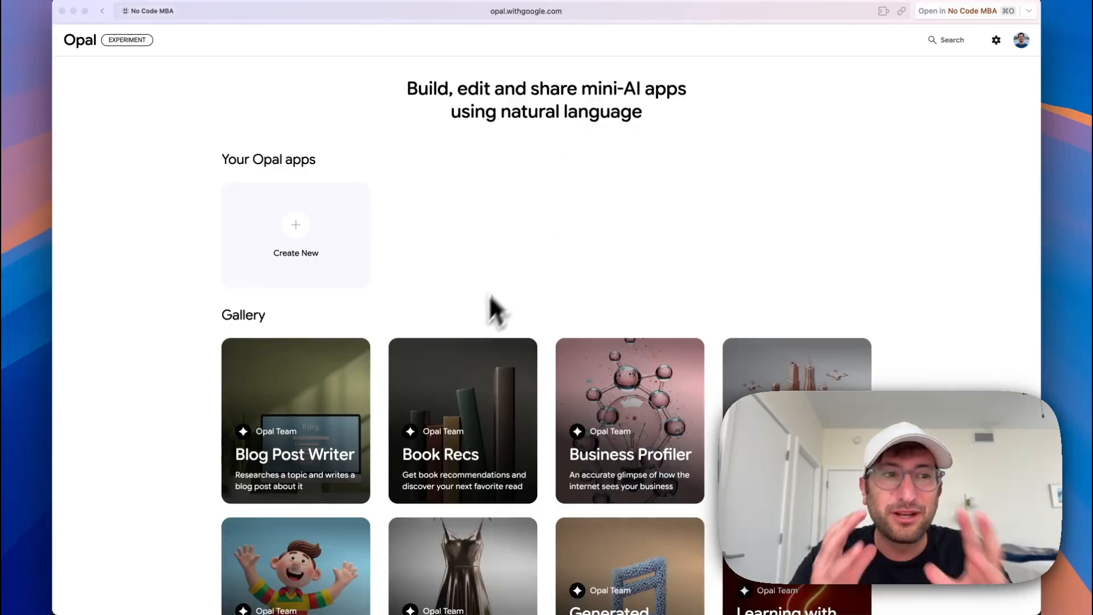
Browse the gallery of ready-made mini-apps and open Book Recs
{"action": "scroll", "coordinate": [548, 267], "scroll_direction": "down", "scroll_amount": 5}
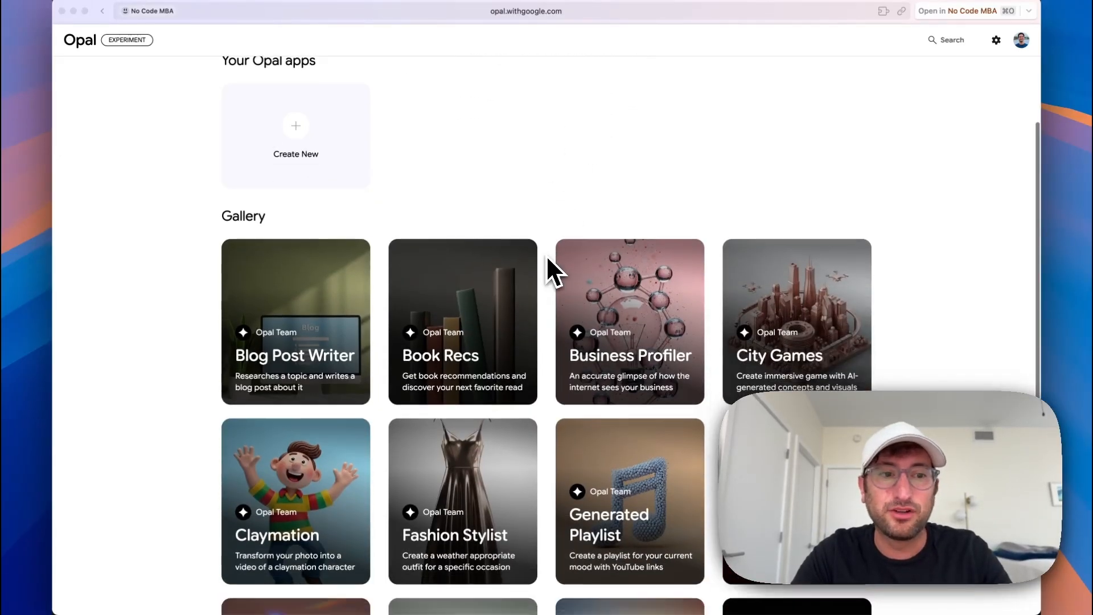
{"action": "scroll", "coordinate": [425, 257], "scroll_direction": "up", "scroll_amount": 3}
{"action": "scroll", "coordinate": [398, 234], "scroll_direction": "down", "scroll_amount": 3}
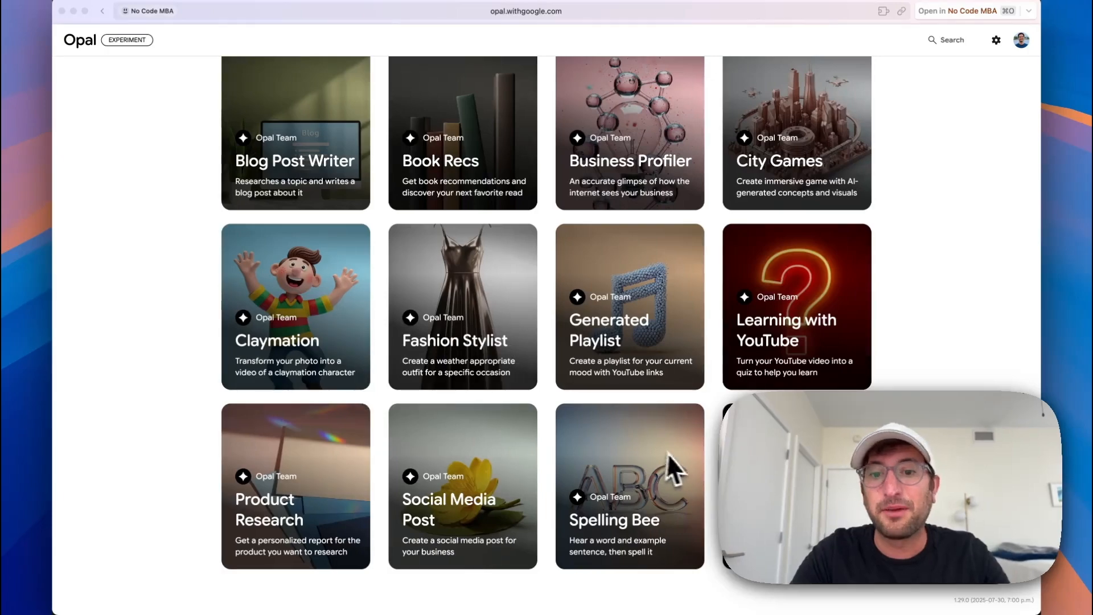
{"action": "scroll", "coordinate": [611, 493], "scroll_direction": "up", "scroll_amount": 5}
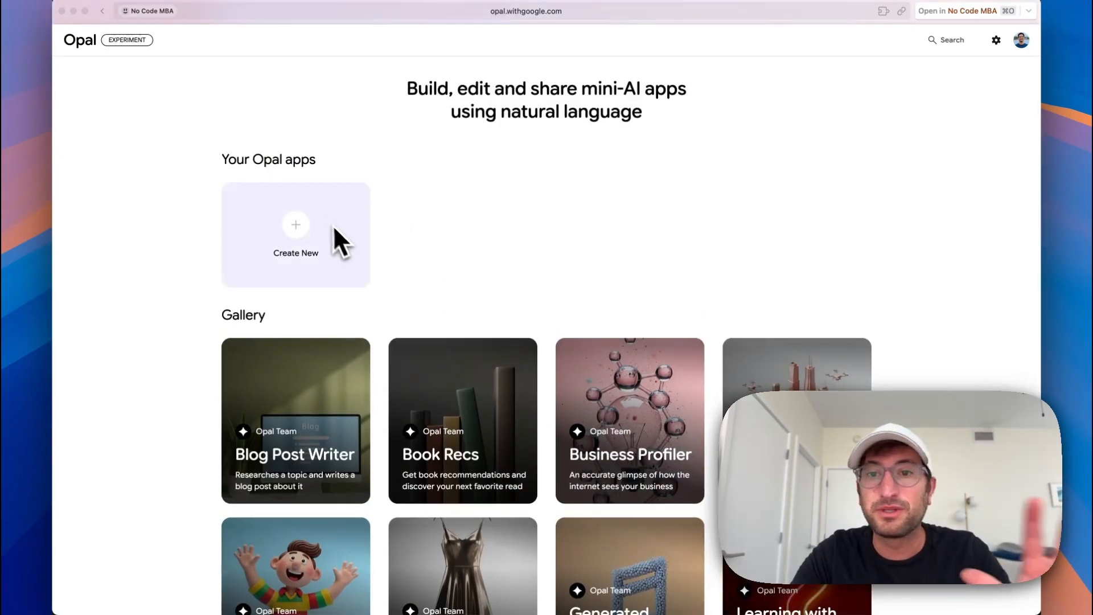
{"action": "scroll", "coordinate": [346, 230], "scroll_direction": "down", "scroll_amount": 5}
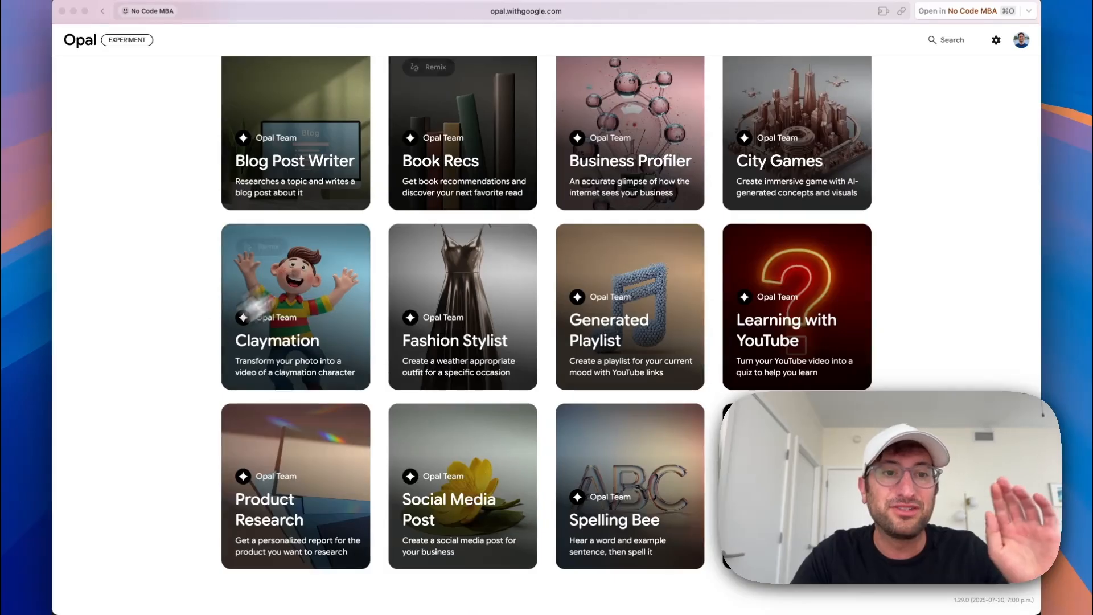
{"action": "left_click", "coordinate": [470, 161]}
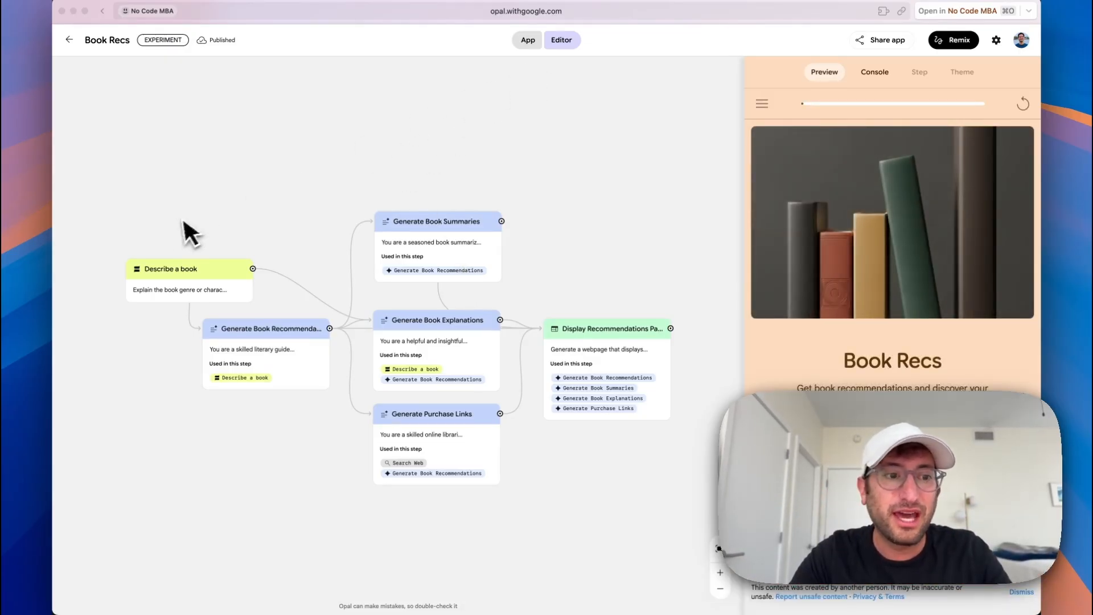
Examine the prompts of the Describe a book and Generate Book Recommendations steps
{"action": "left_click", "coordinate": [201, 286]}
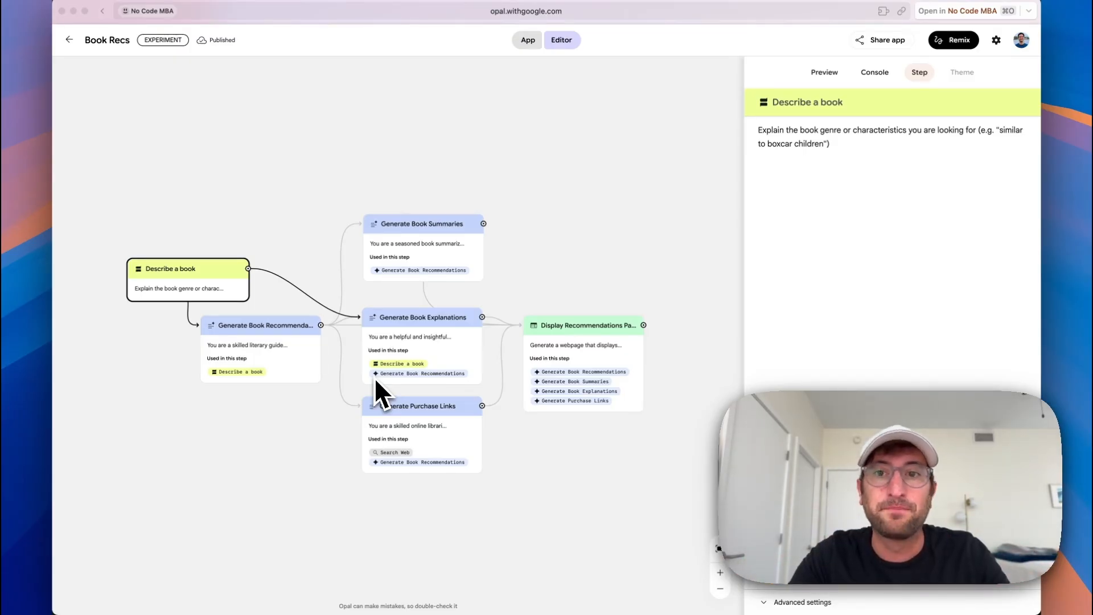
{"action": "left_click", "coordinate": [259, 327]}
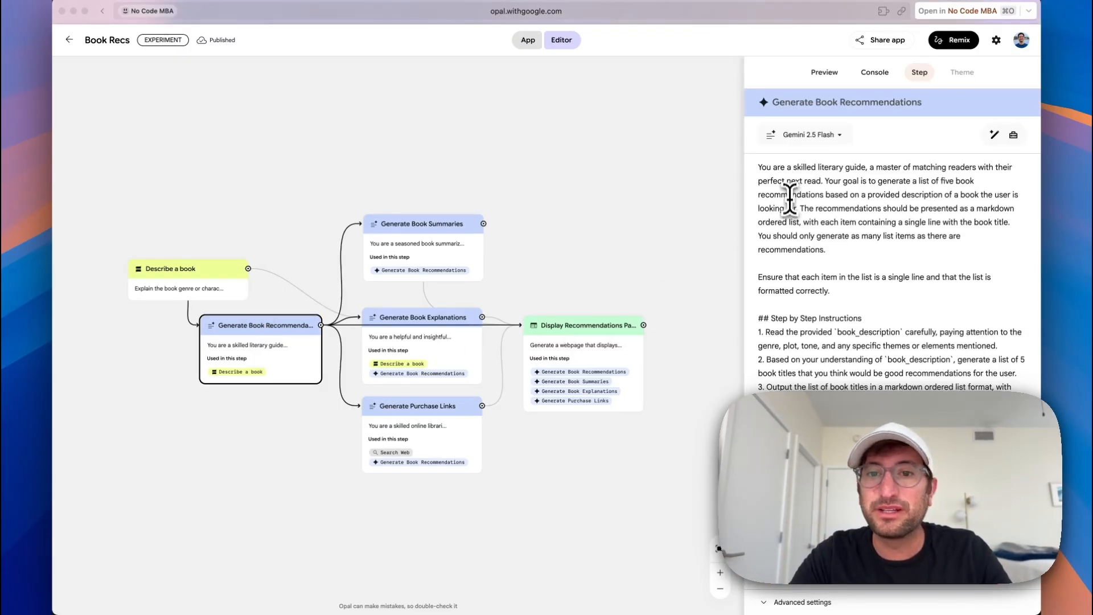
{"action": "key", "text": "super+a"}
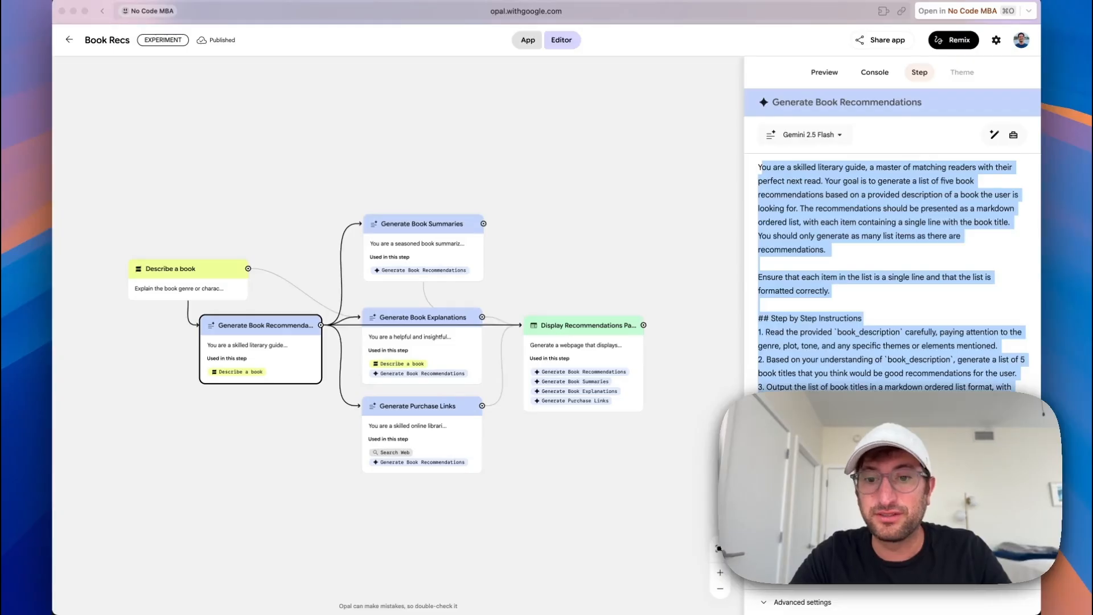
{"action": "key", "text": "Right"}
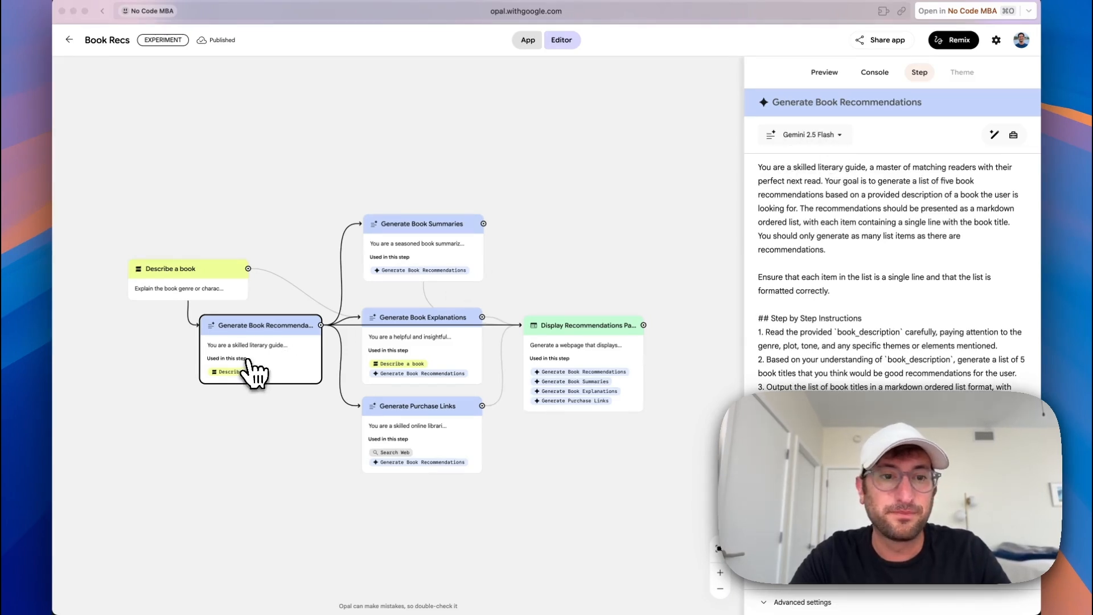
Examine the prompts of the Book Summaries, Book Explanations, Purchase Links and Display Recommendations Page steps
{"action": "left_click", "coordinate": [425, 255]}
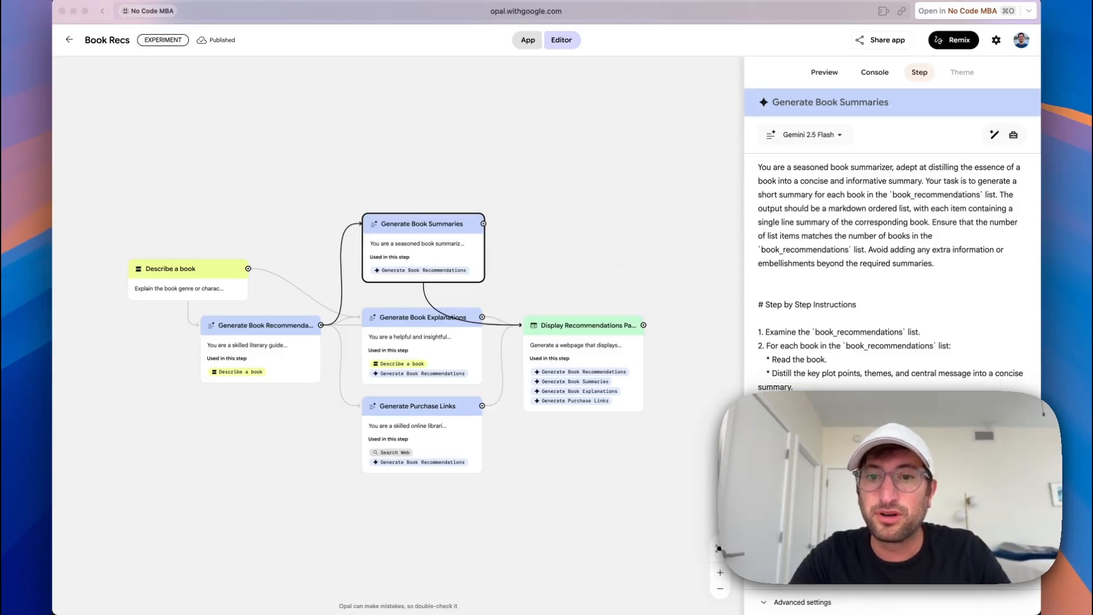
{"action": "left_click", "coordinate": [422, 367]}
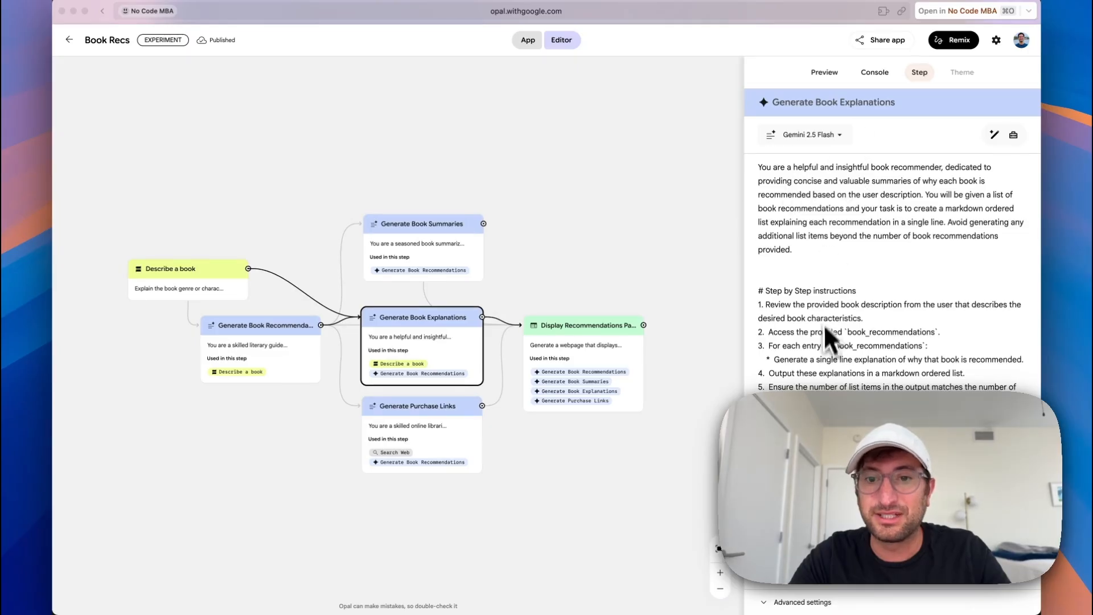
{"action": "left_click", "coordinate": [446, 439]}
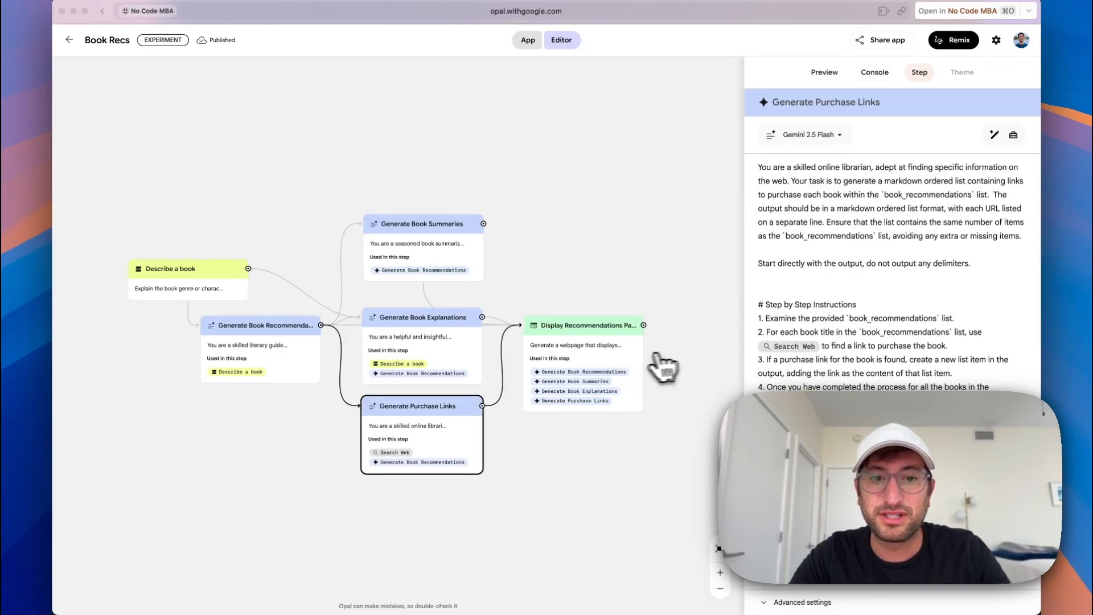
{"action": "left_click", "coordinate": [635, 358]}
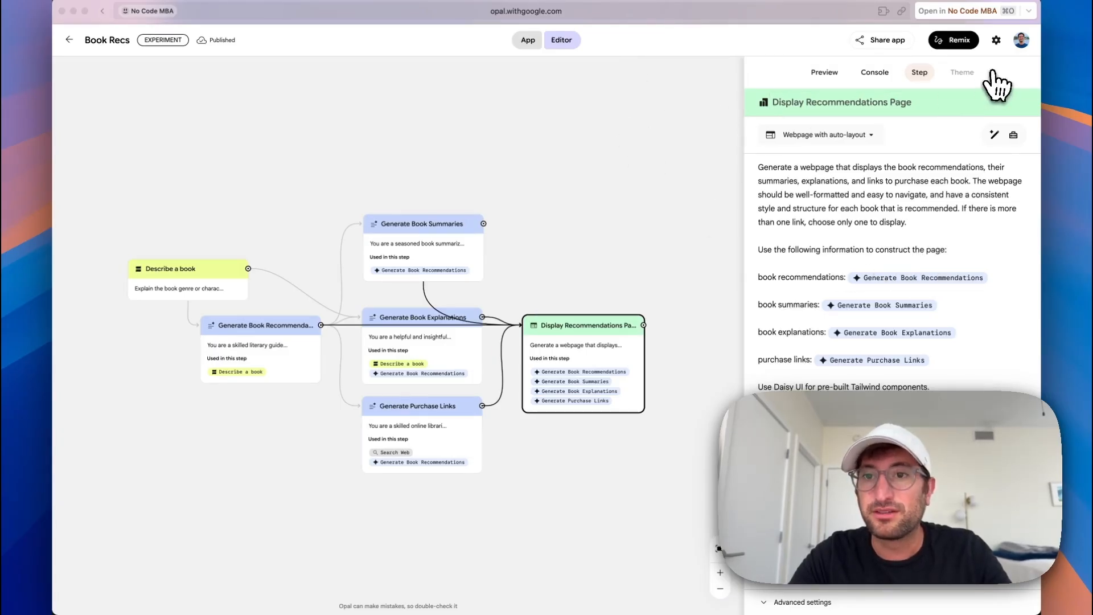
Return to the Book Recs preview and start the app there
{"action": "left_click", "coordinate": [872, 74]}
{"action": "left_click", "coordinate": [829, 74]}
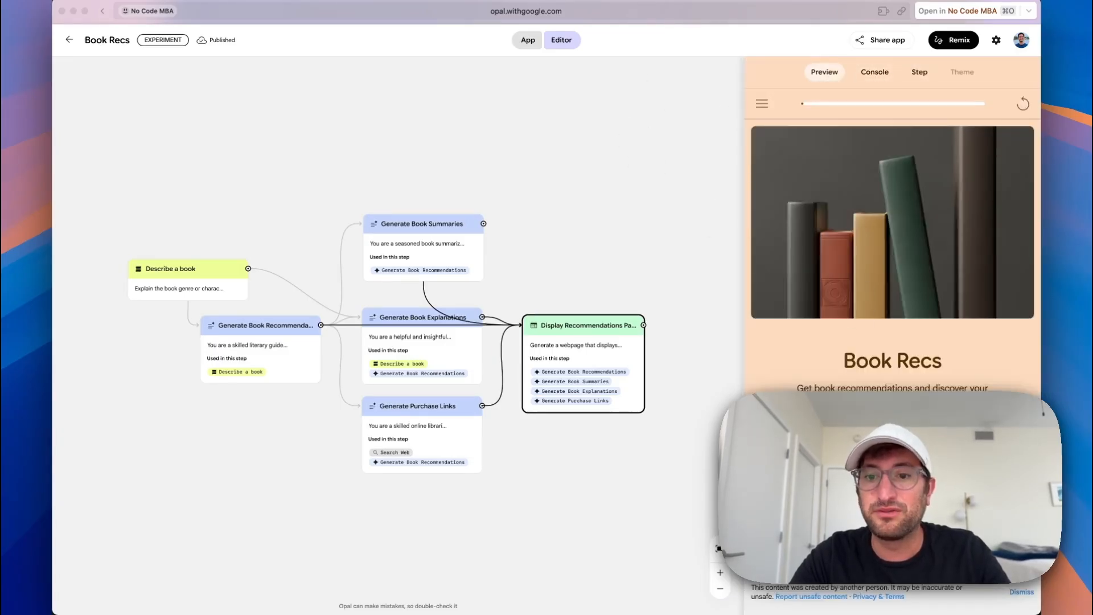
{"action": "left_click", "coordinate": [881, 455]}
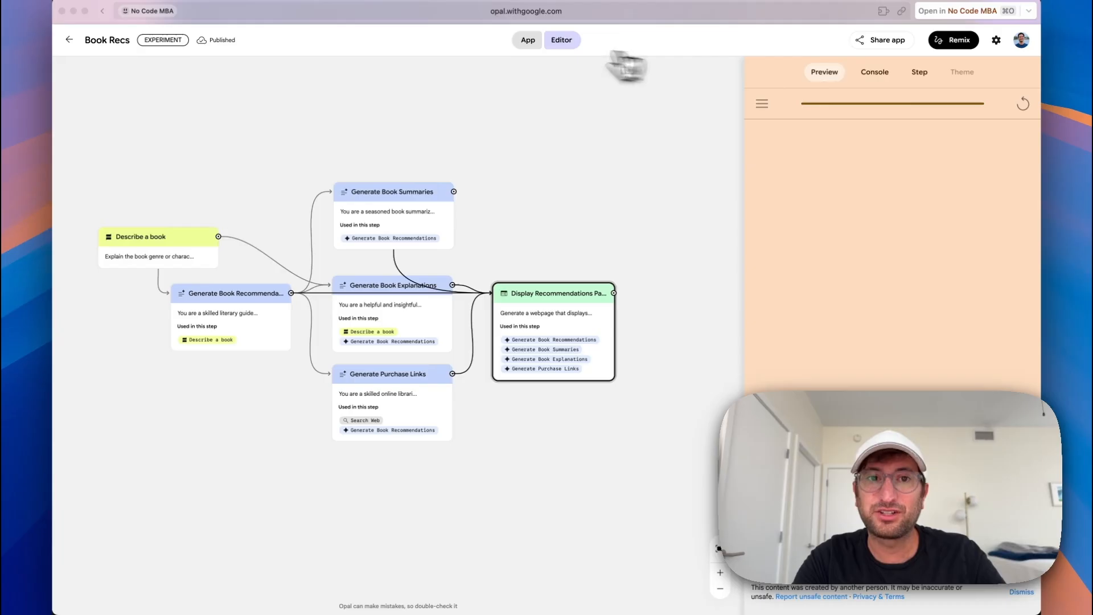
Show Book Recs in full app view, restart and run it again, and return to its workflow editor
{"action": "left_click", "coordinate": [531, 41]}
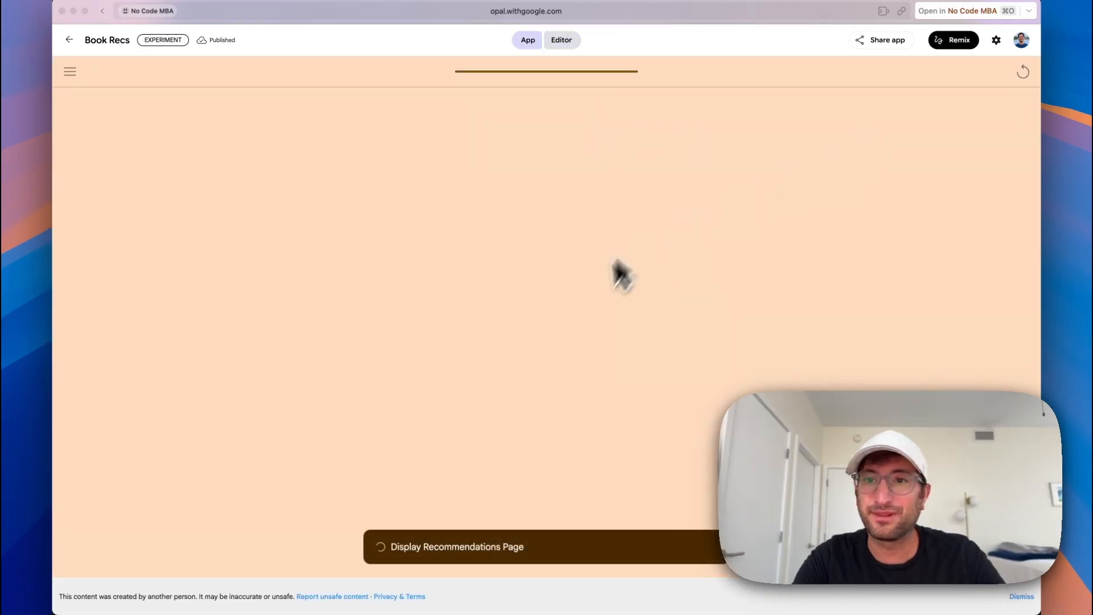
{"action": "left_click", "coordinate": [1021, 79]}
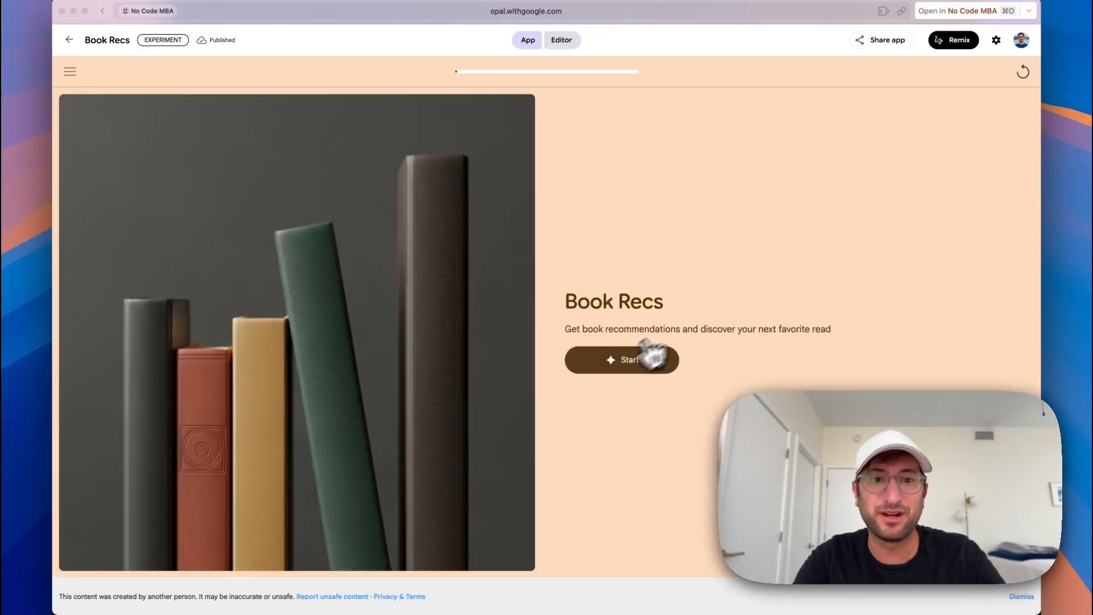
{"action": "left_click", "coordinate": [654, 356]}
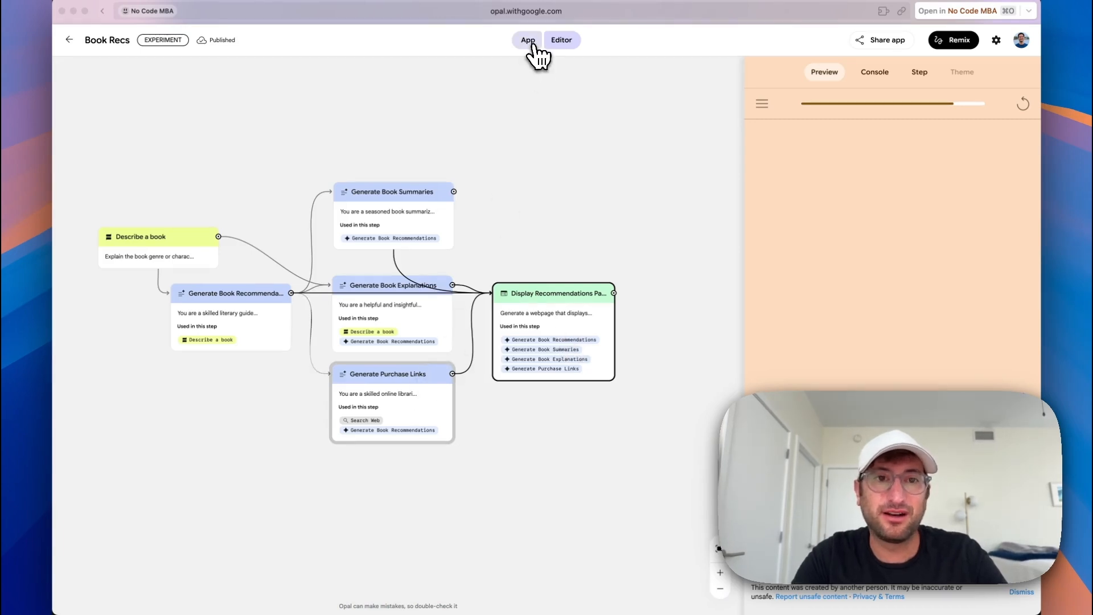
{"action": "left_click", "coordinate": [529, 42]}
{"action": "left_click", "coordinate": [562, 41]}
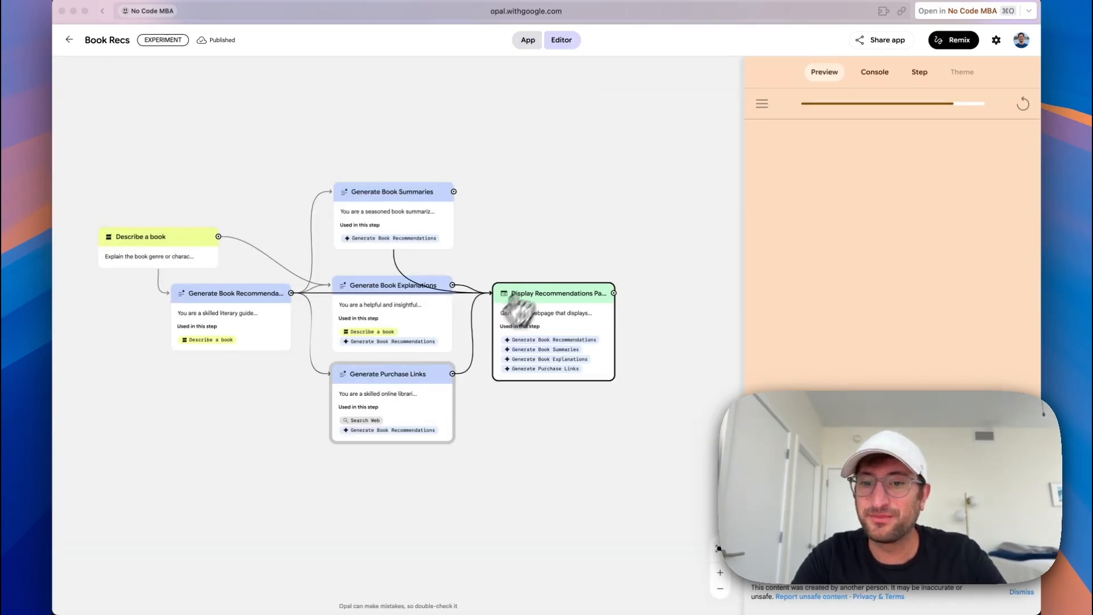
Go back to the gallery and open the Business Profiler app
{"action": "left_click", "coordinate": [69, 39]}
{"action": "scroll", "coordinate": [432, 199], "scroll_direction": "down", "scroll_amount": 3}
{"action": "mouse_move", "coordinate": [302, 347]}
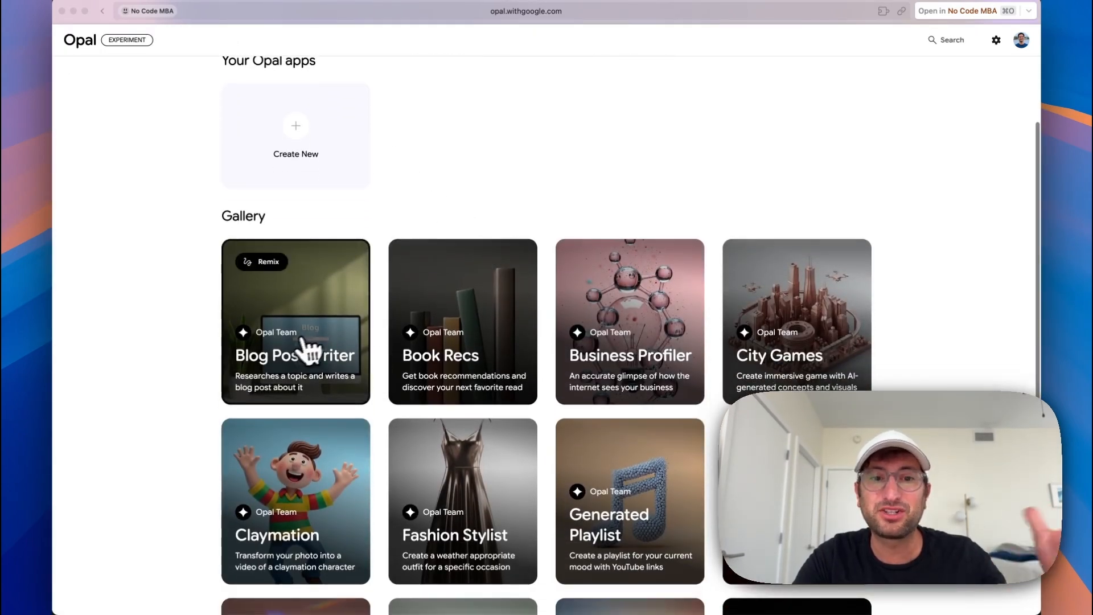
{"action": "scroll", "coordinate": [296, 353], "scroll_direction": "down", "scroll_amount": 2}
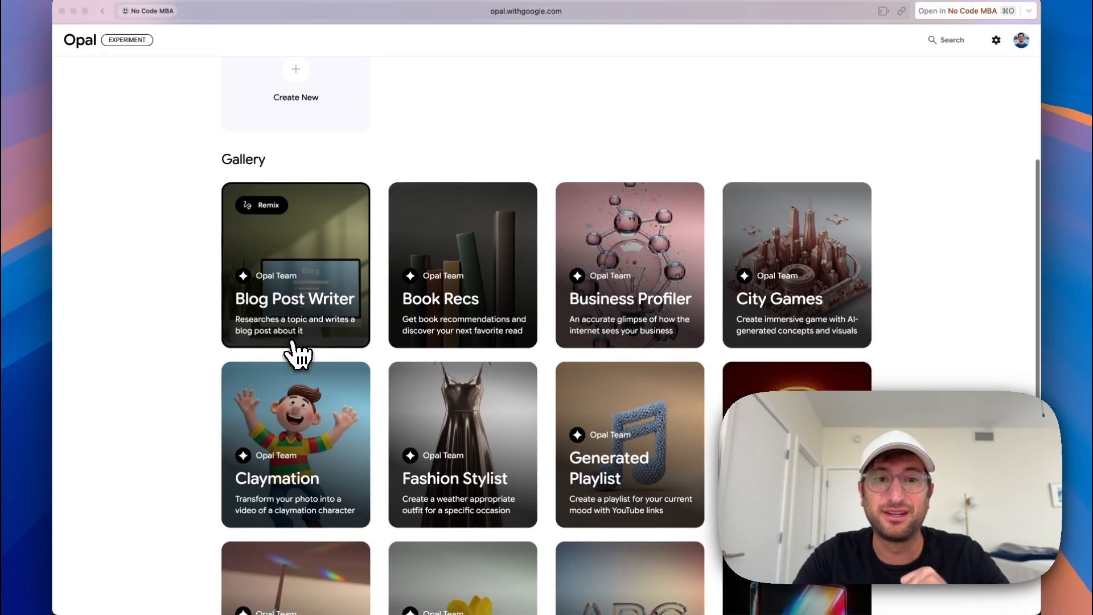
{"action": "left_click", "coordinate": [623, 245]}
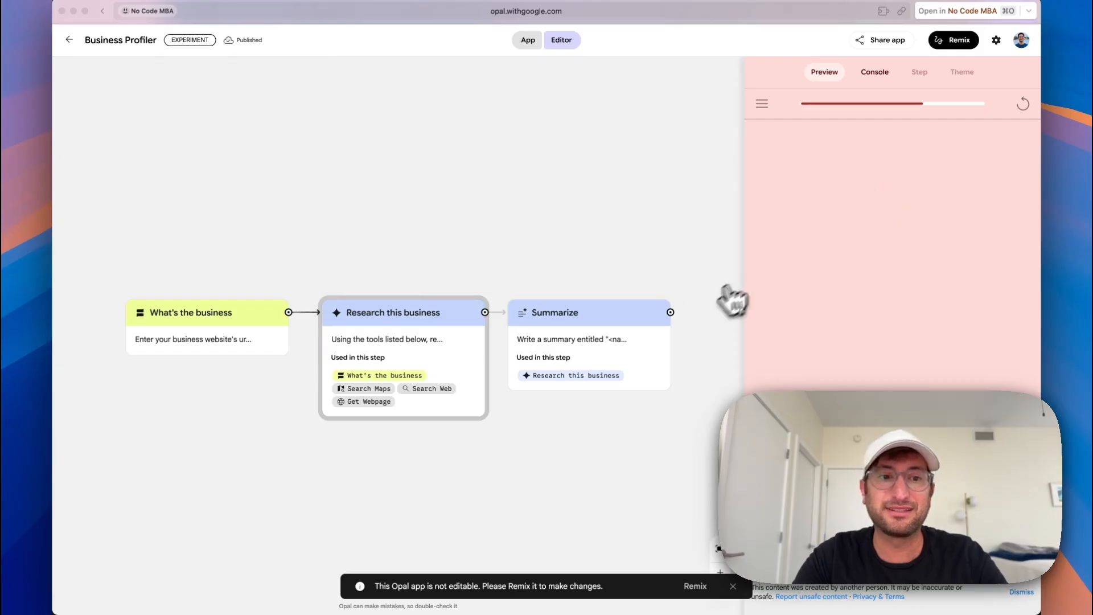
Examine the Research this business and Summarize prompts, and read the generated business profile in the preview
{"action": "left_click", "coordinate": [400, 360]}
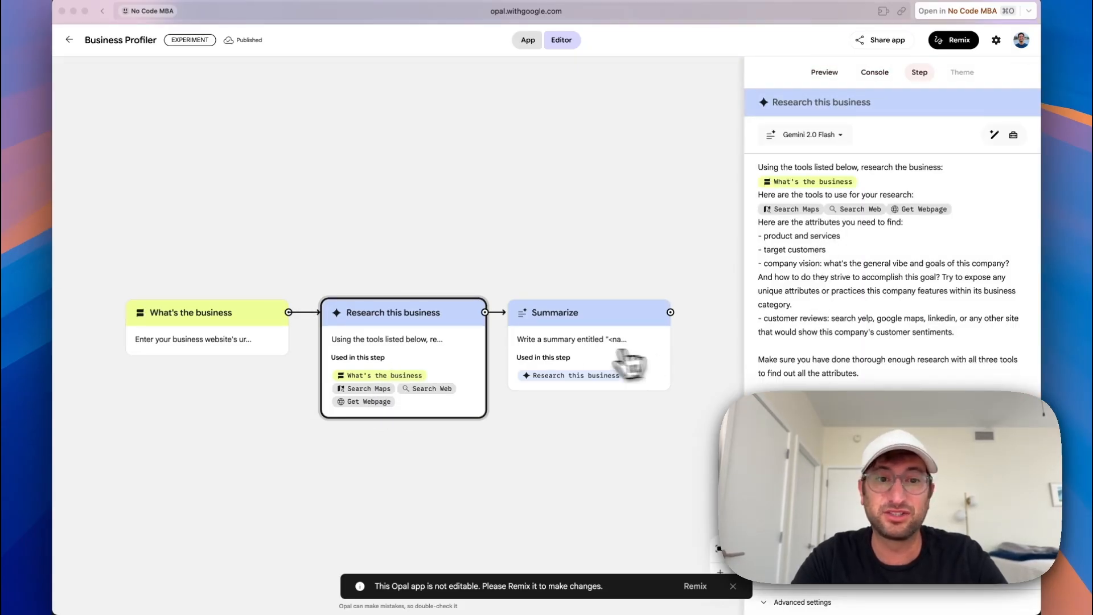
{"action": "left_click", "coordinate": [587, 362]}
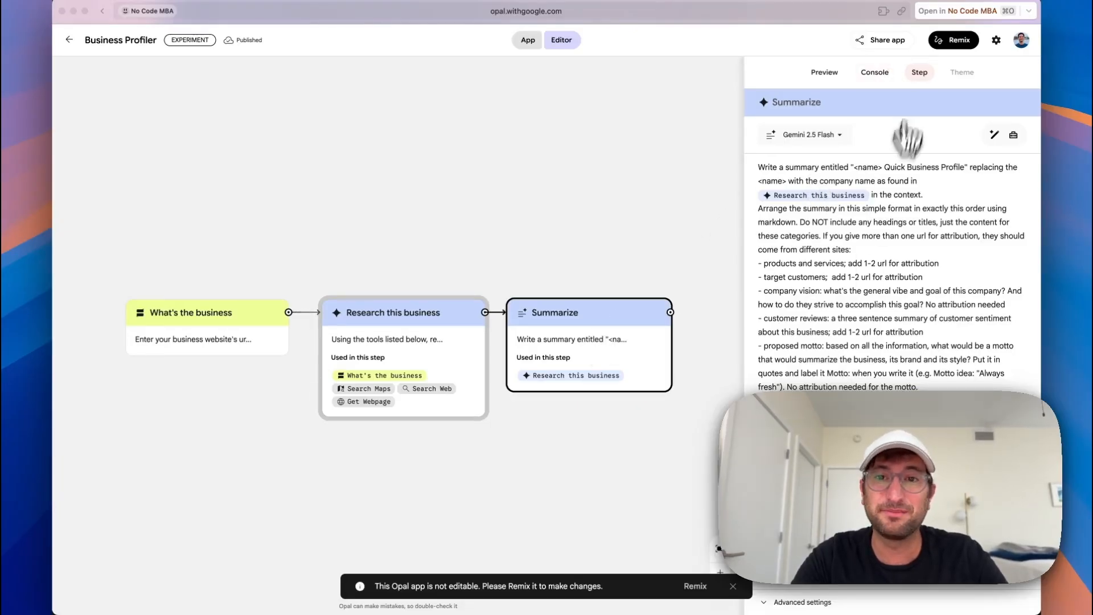
{"action": "left_click", "coordinate": [835, 73]}
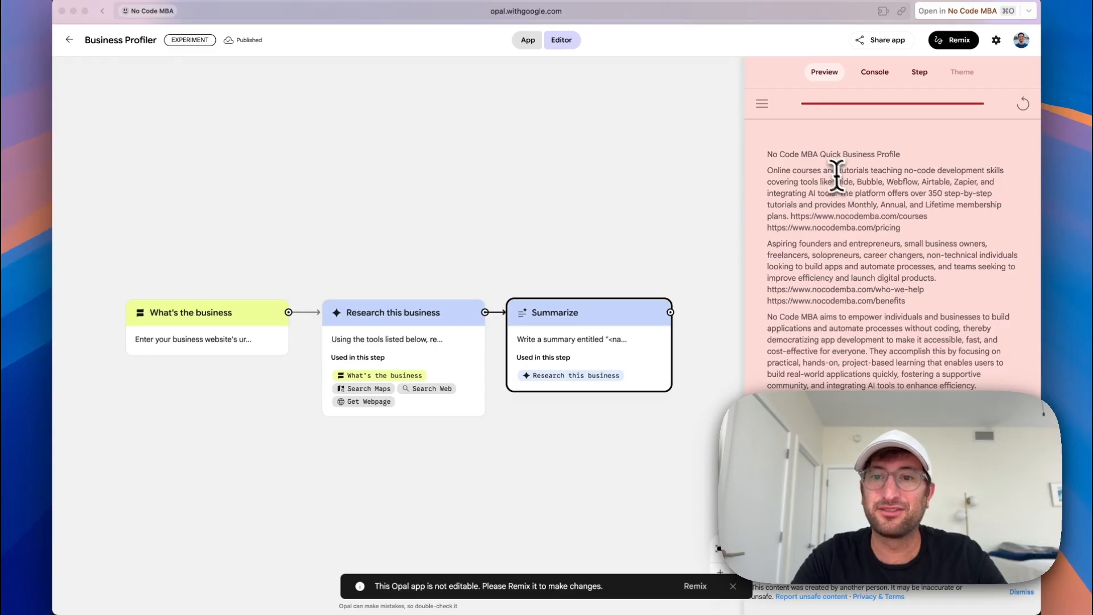
{"action": "left_click_drag", "start_coordinate": [819, 170], "coordinate": [846, 379]}
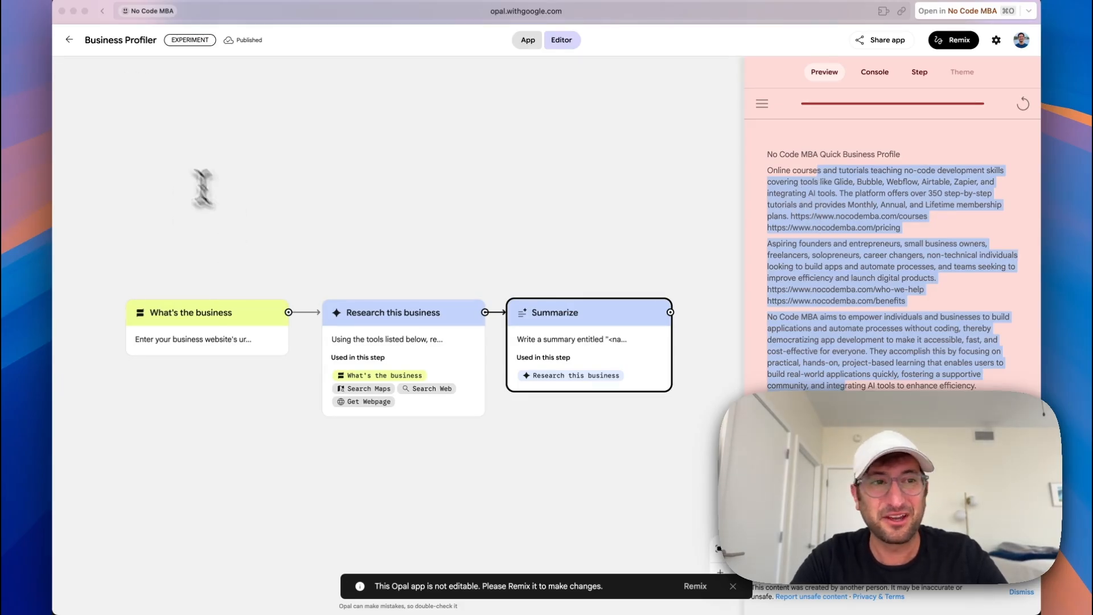
Go back to the gallery and reopen Book Recs to check its run
{"action": "left_click", "coordinate": [73, 39]}
{"action": "scroll", "coordinate": [452, 313], "scroll_direction": "down", "scroll_amount": 3}
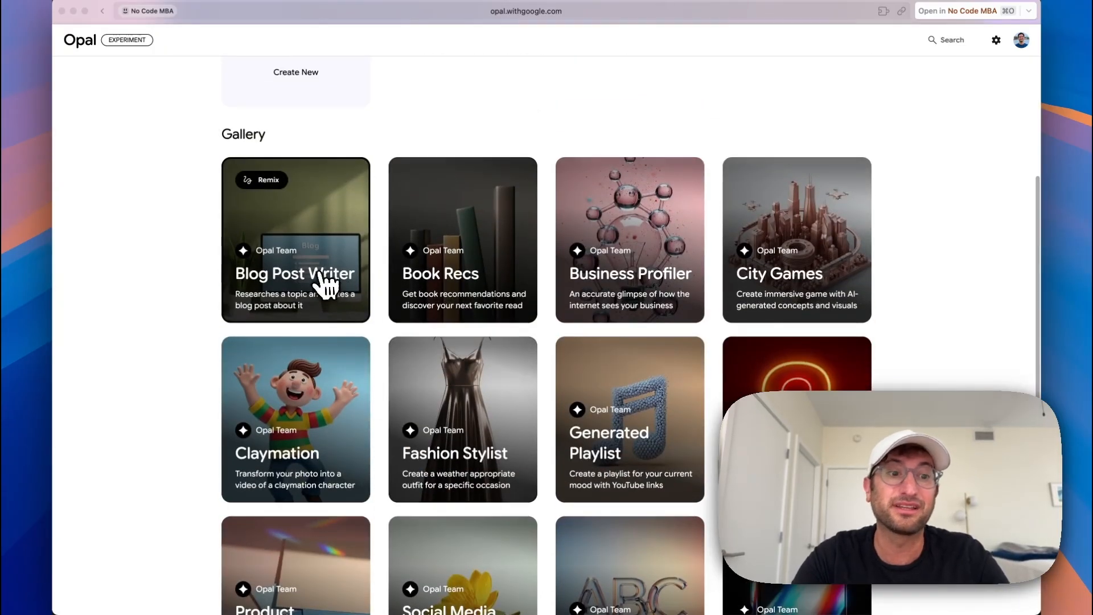
{"action": "scroll", "coordinate": [342, 341], "scroll_direction": "down", "scroll_amount": 2}
{"action": "scroll", "coordinate": [398, 442], "scroll_direction": "up", "scroll_amount": 5}
{"action": "left_click", "coordinate": [464, 446]}
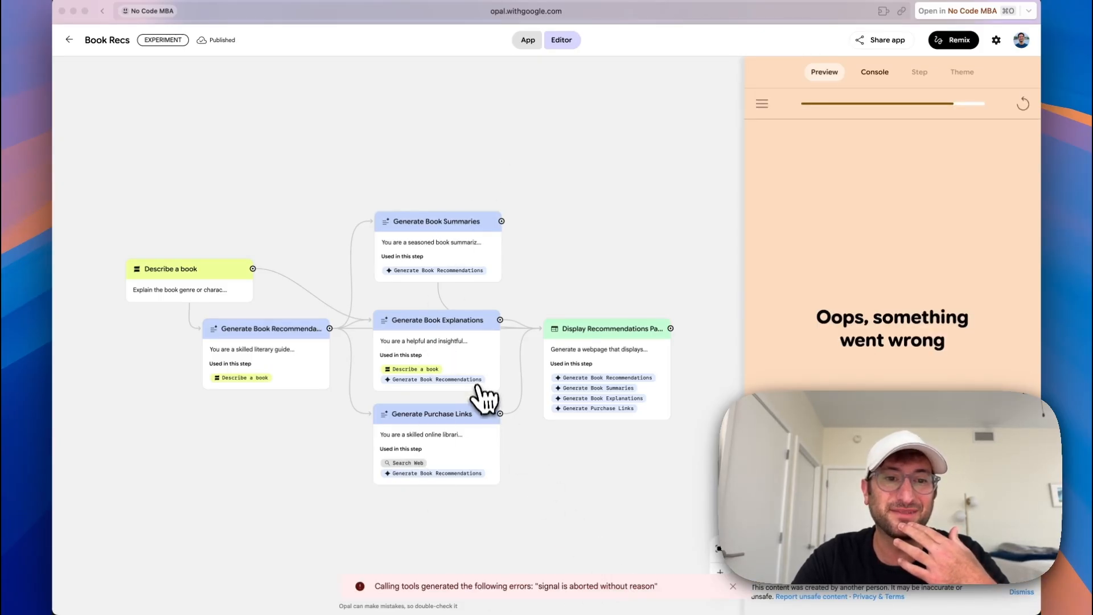
Leave Book Recs, open the Learning with YouTube app from the gallery and start it in the preview
{"action": "left_click", "coordinate": [69, 40]}
{"action": "scroll", "coordinate": [586, 353], "scroll_direction": "down", "scroll_amount": 5}
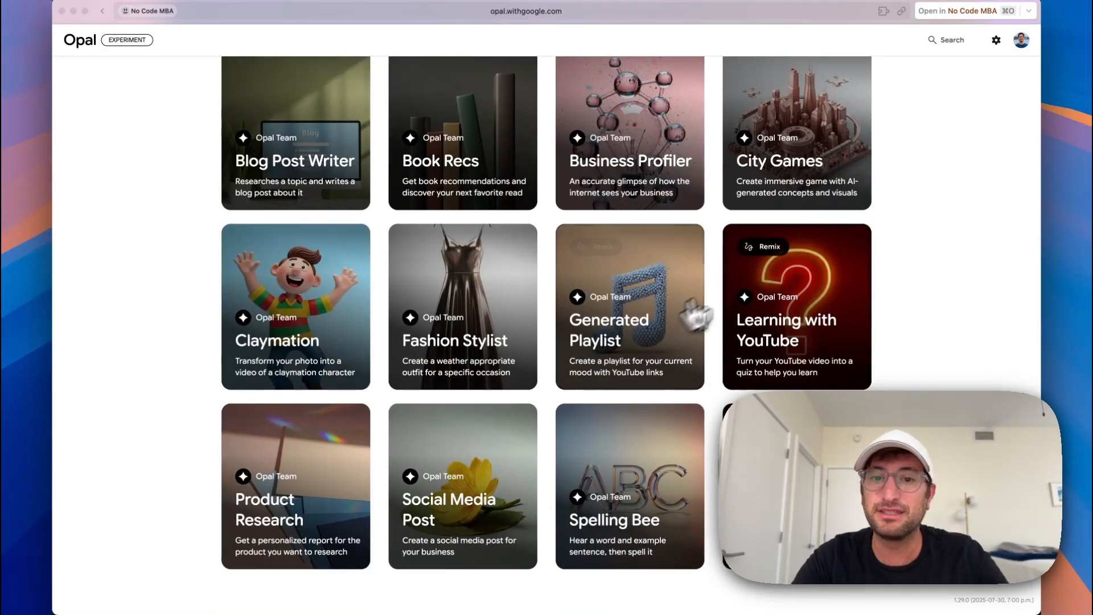
{"action": "left_click", "coordinate": [808, 373]}
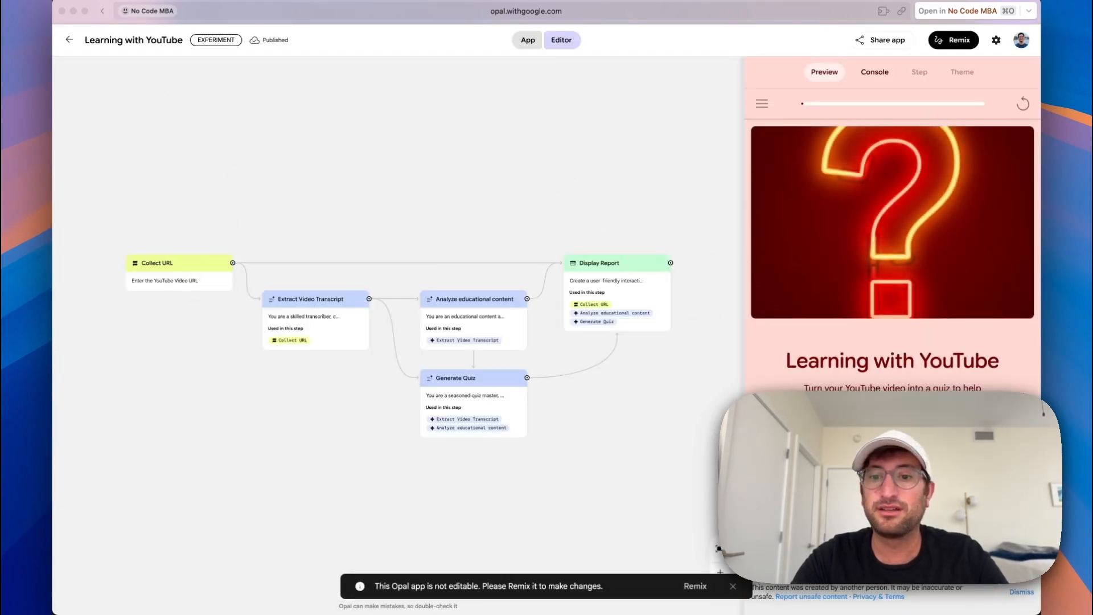
{"action": "left_click", "coordinate": [892, 535]}
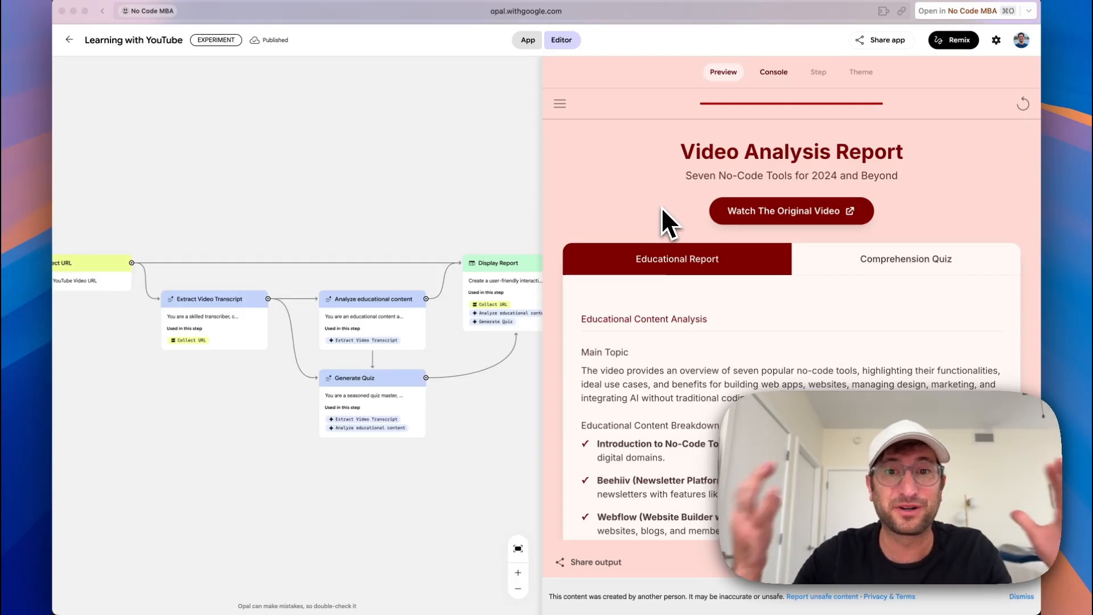
Read through the Educational Report of the video analysis and open its Comprehension Quiz
{"action": "scroll", "coordinate": [660, 227], "scroll_direction": "down", "scroll_amount": 6}
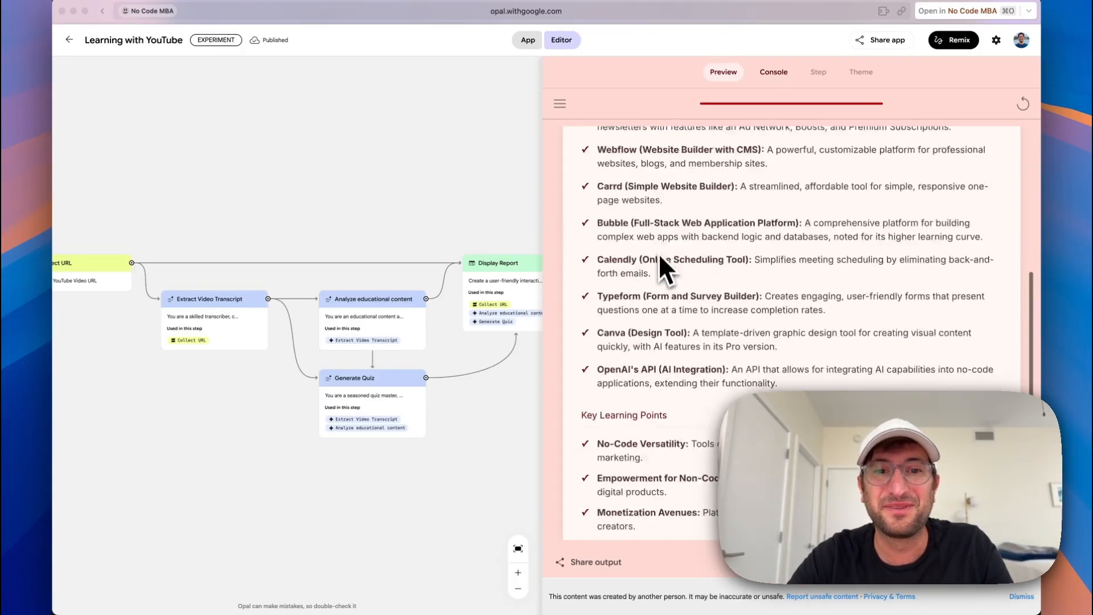
{"action": "scroll", "coordinate": [659, 259], "scroll_direction": "up", "scroll_amount": 8}
{"action": "scroll", "coordinate": [683, 293], "scroll_direction": "down", "scroll_amount": 2}
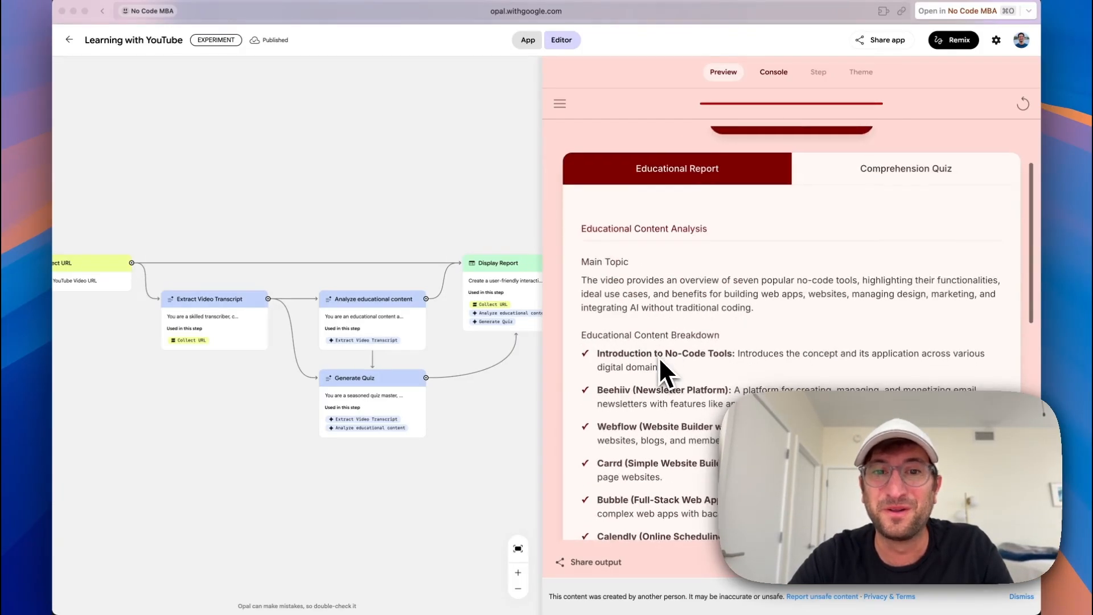
{"action": "scroll", "coordinate": [658, 357], "scroll_direction": "down", "scroll_amount": 10}
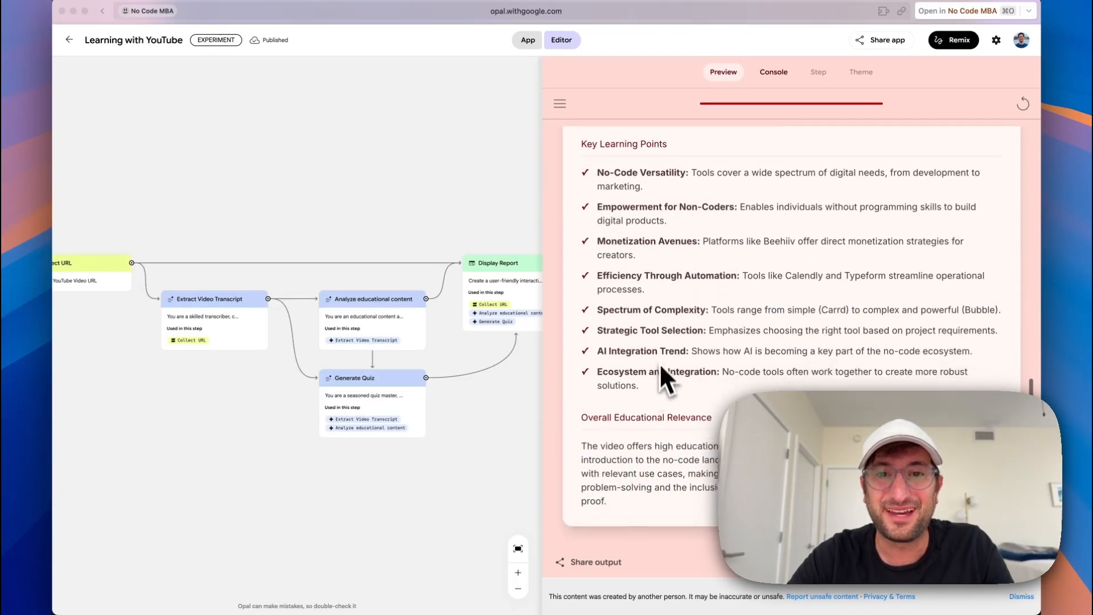
{"action": "scroll", "coordinate": [660, 376], "scroll_direction": "up", "scroll_amount": 10}
{"action": "left_click", "coordinate": [869, 278]}
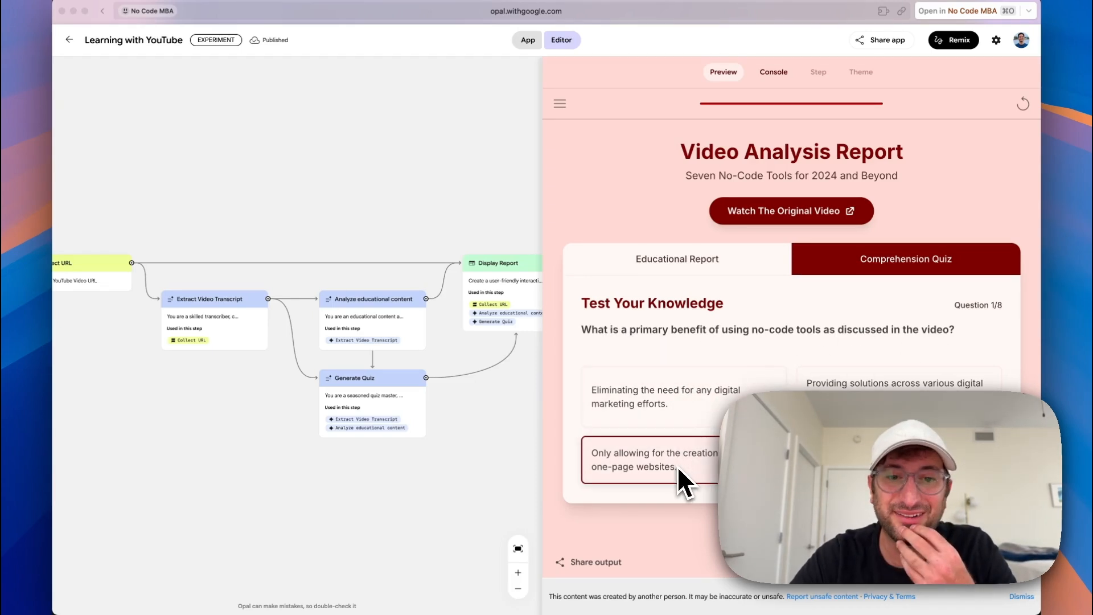
Answer the first three Comprehension Quiz questions and return to the Educational Report
{"action": "left_click", "coordinate": [892, 388]}
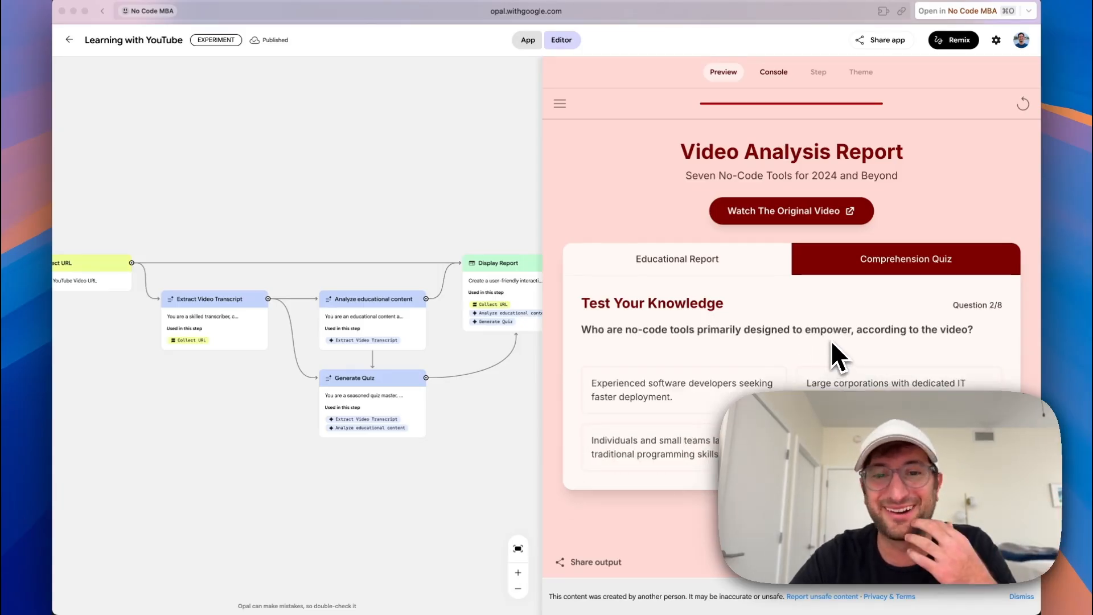
{"action": "left_click", "coordinate": [674, 440]}
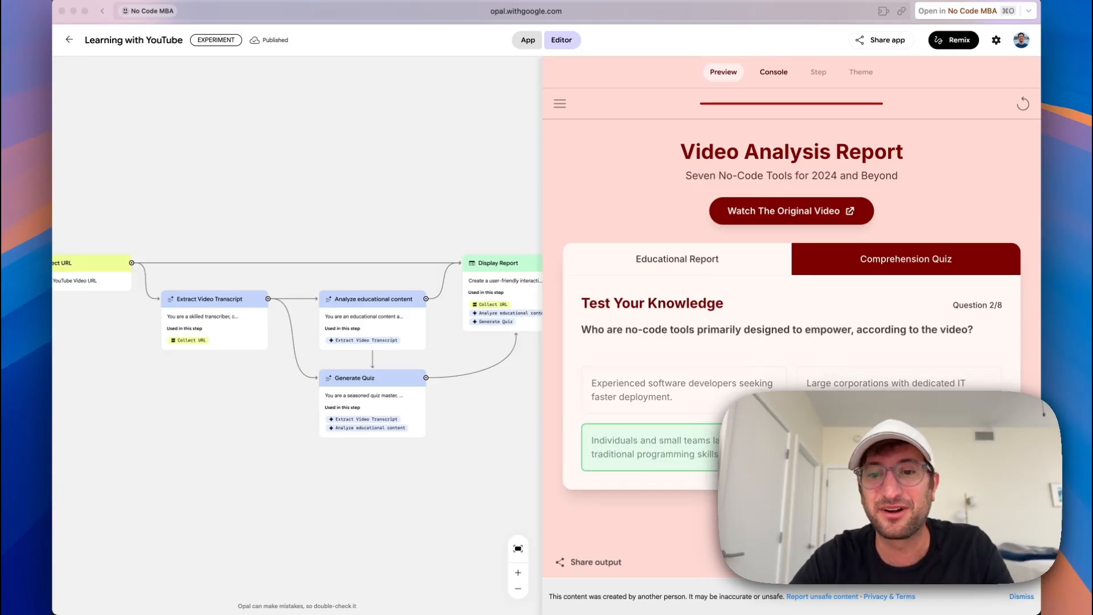
{"action": "left_click", "coordinate": [828, 384]}
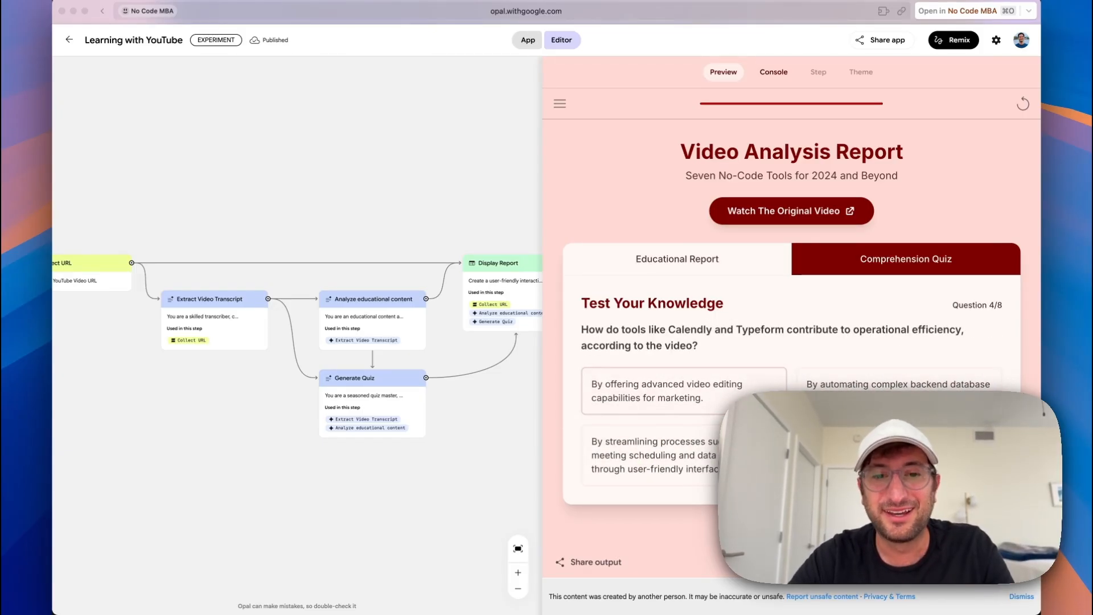
{"action": "left_click", "coordinate": [675, 275]}
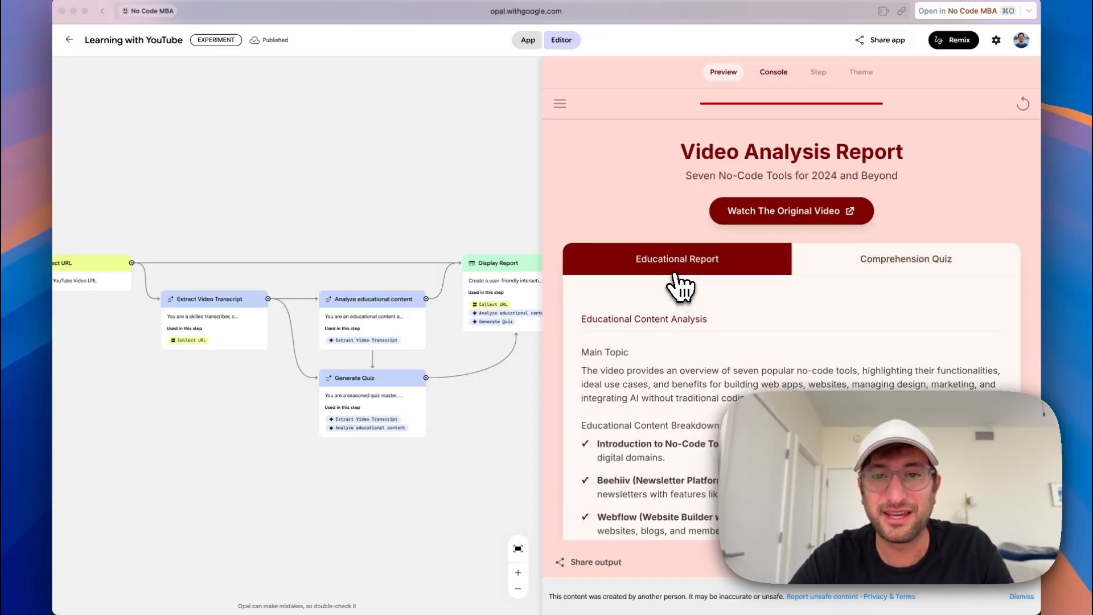
Examine the console outputs of the Collect URL, Extract Video Transcript, Analyze educational content and Generate Quiz steps
{"action": "left_click", "coordinate": [769, 72]}
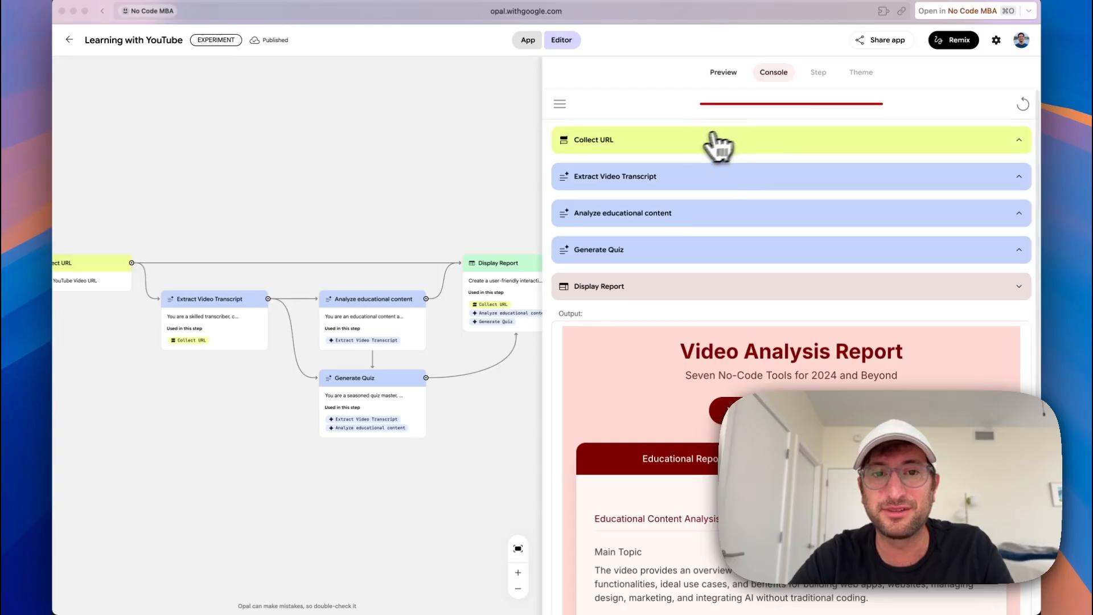
{"action": "left_click", "coordinate": [686, 142]}
{"action": "left_click", "coordinate": [686, 143]}
{"action": "left_click", "coordinate": [679, 177]}
{"action": "left_click", "coordinate": [678, 178]}
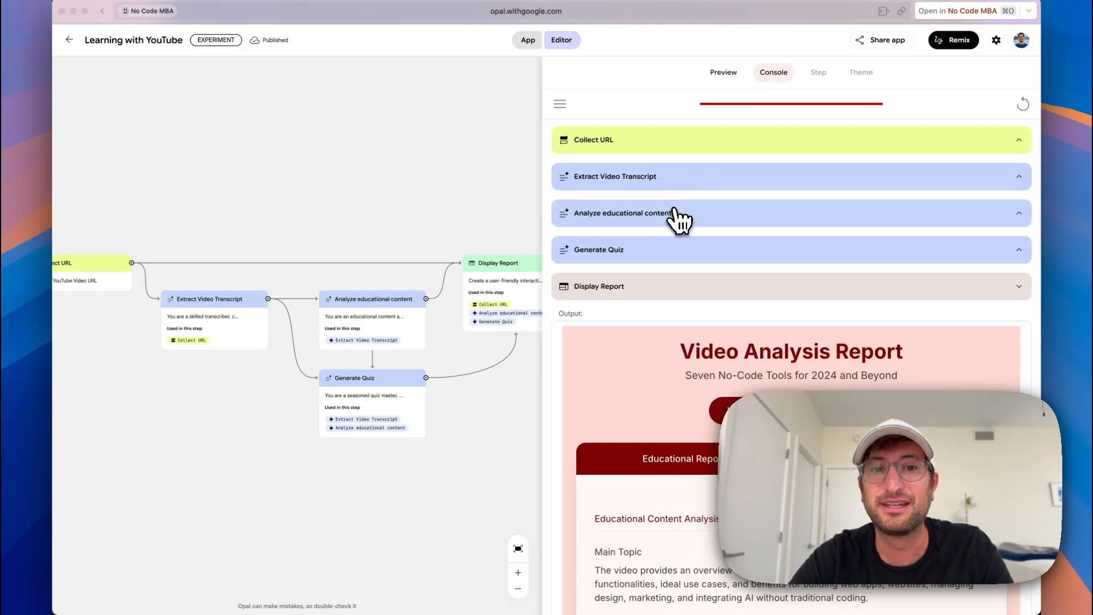
{"action": "left_click", "coordinate": [676, 211]}
{"action": "scroll", "coordinate": [714, 313], "scroll_direction": "down", "scroll_amount": 15}
{"action": "scroll", "coordinate": [714, 313], "scroll_direction": "up", "scroll_amount": 20}
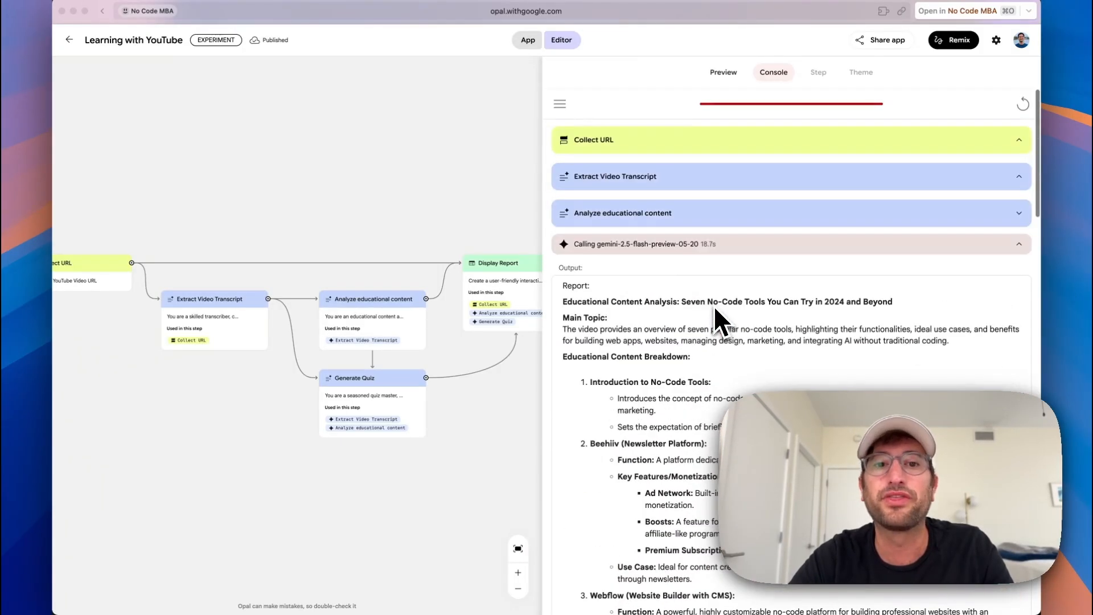
{"action": "left_click", "coordinate": [682, 227]}
{"action": "left_click", "coordinate": [677, 248]}
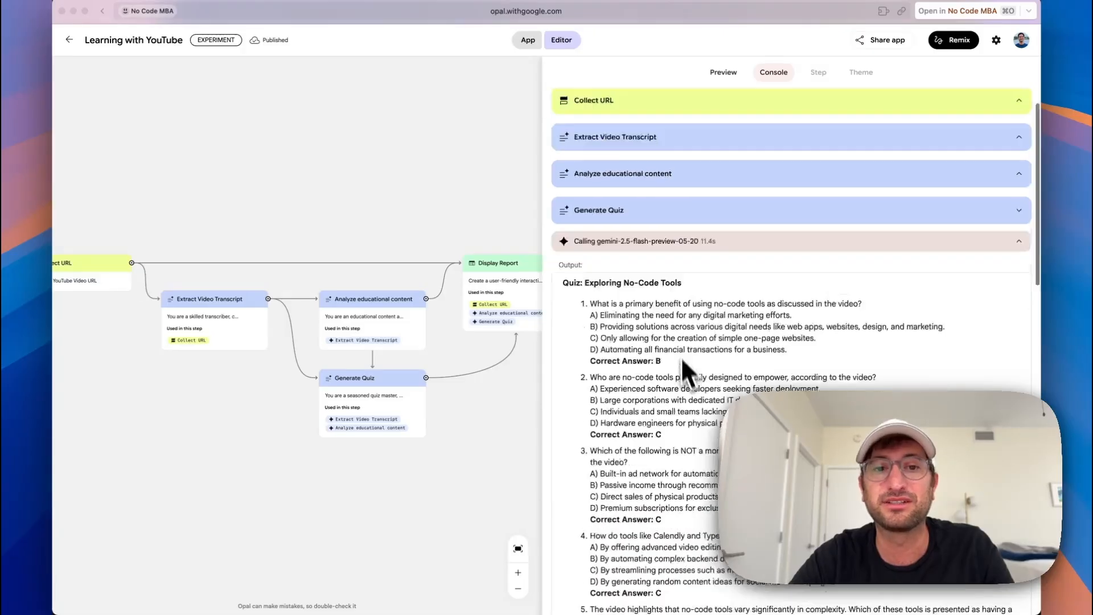
{"action": "left_click", "coordinate": [654, 252]}
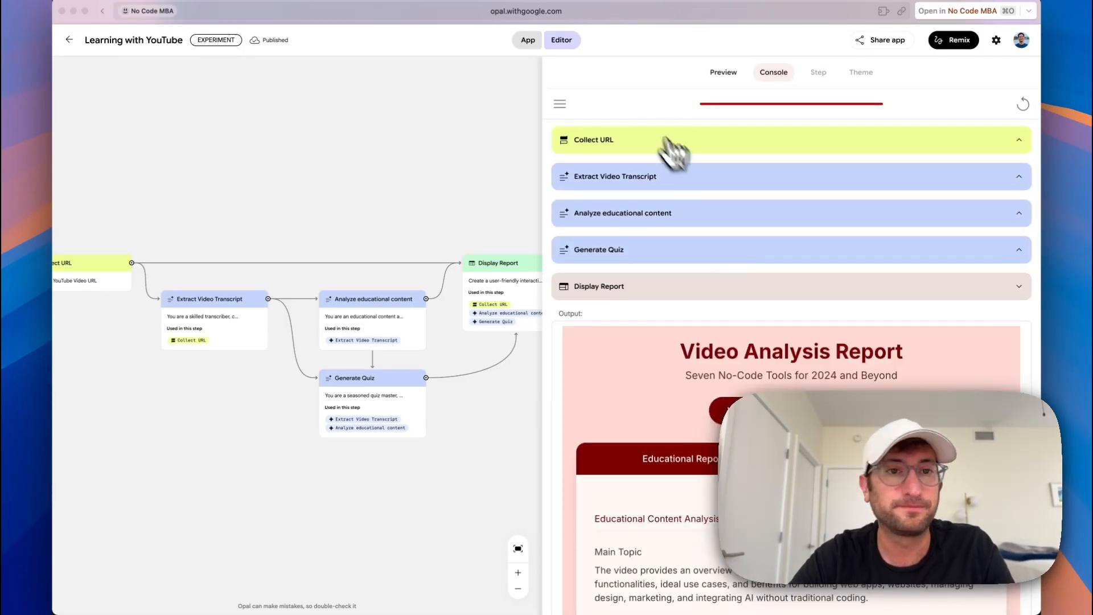
Open the Video Marketer app from the gallery and look over its workflow up to Generate Ad Campaign
{"action": "left_click", "coordinate": [70, 40]}
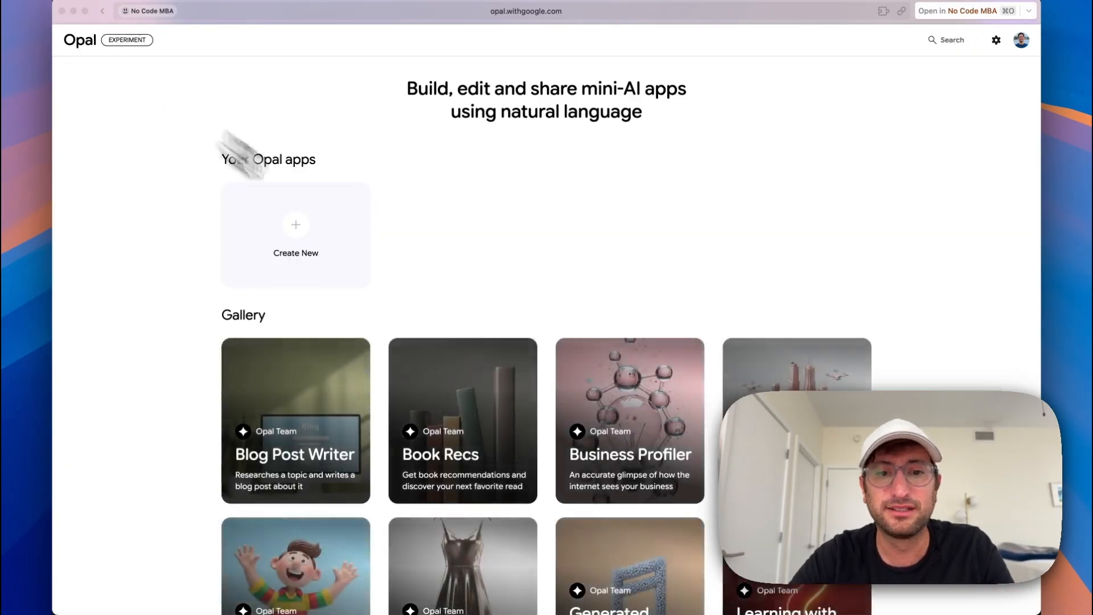
{"action": "scroll", "coordinate": [436, 312], "scroll_direction": "down", "scroll_amount": 5}
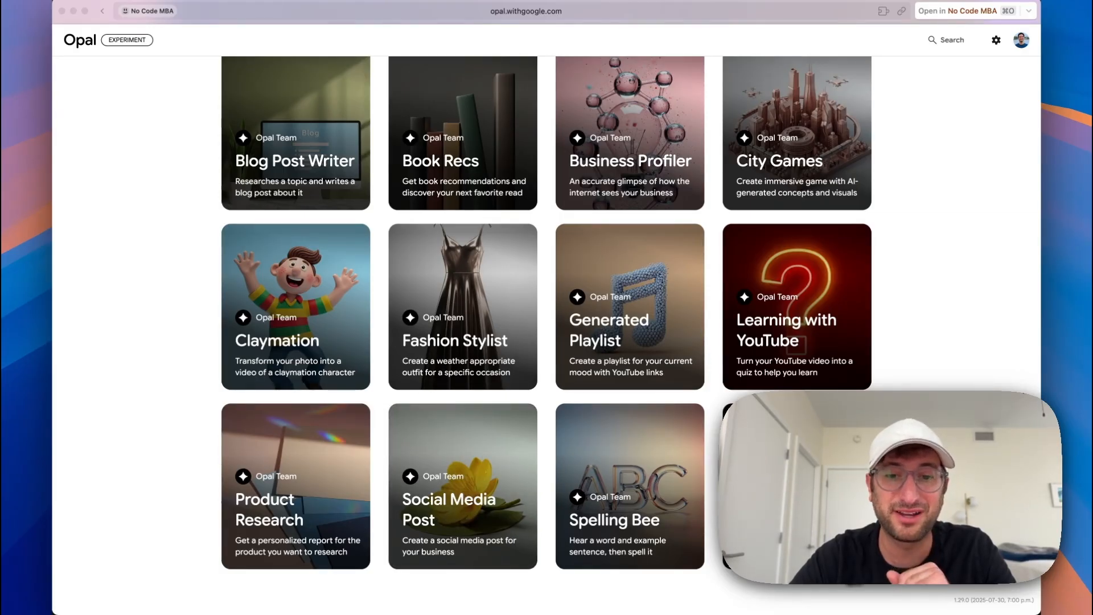
{"action": "left_click", "coordinate": [629, 487]}
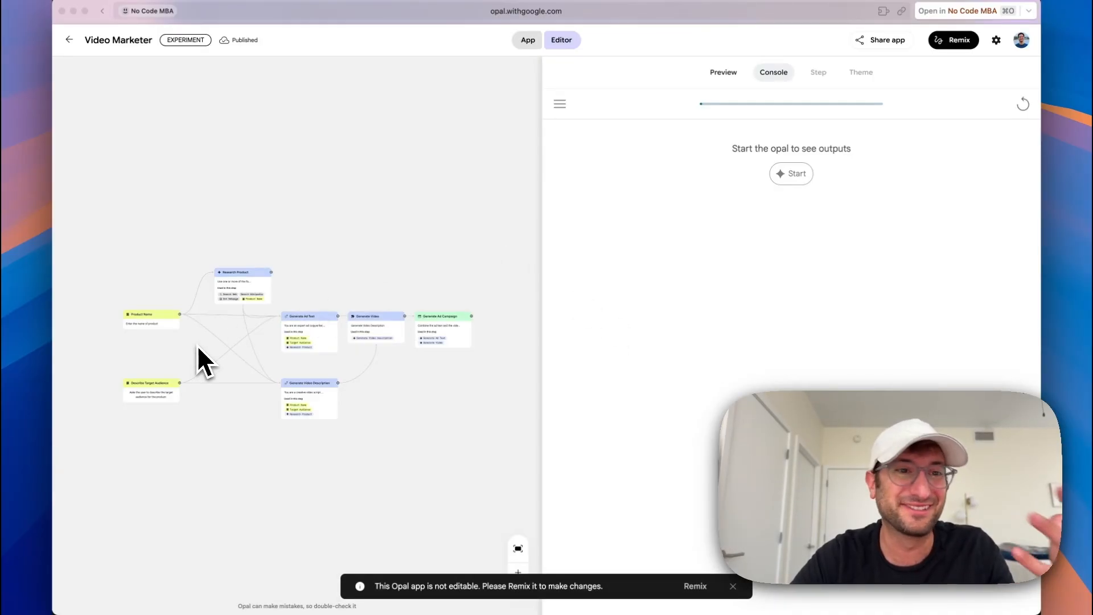
{"action": "scroll", "coordinate": [197, 344], "scroll_direction": "up", "scroll_amount": 3}
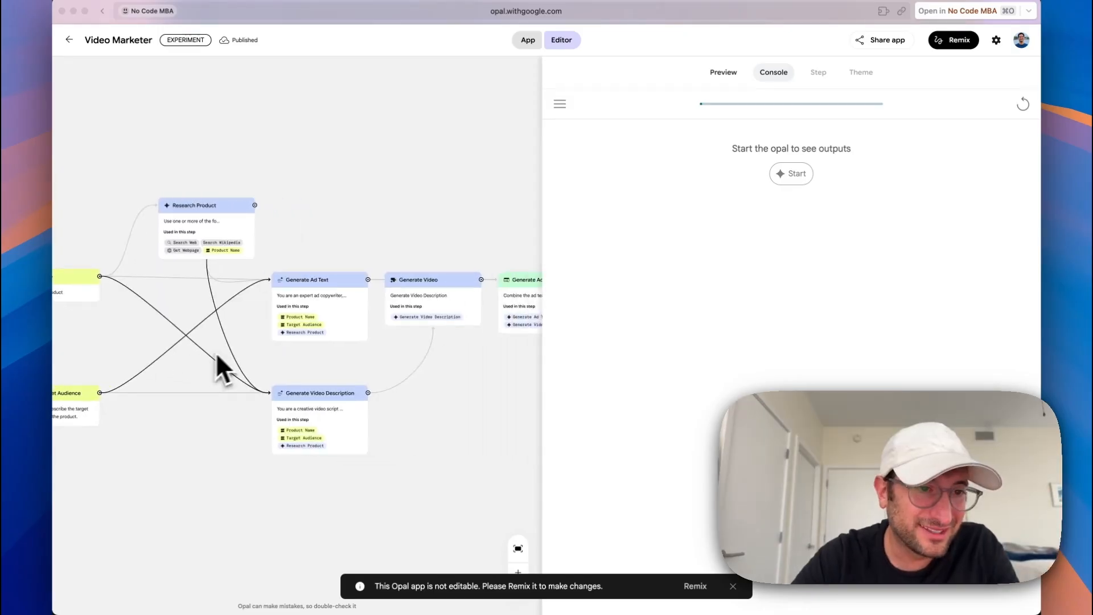
{"action": "scroll", "coordinate": [216, 352], "scroll_direction": "down", "scroll_amount": 2}
{"action": "scroll", "coordinate": [216, 352], "scroll_direction": "right", "scroll_amount": 2}
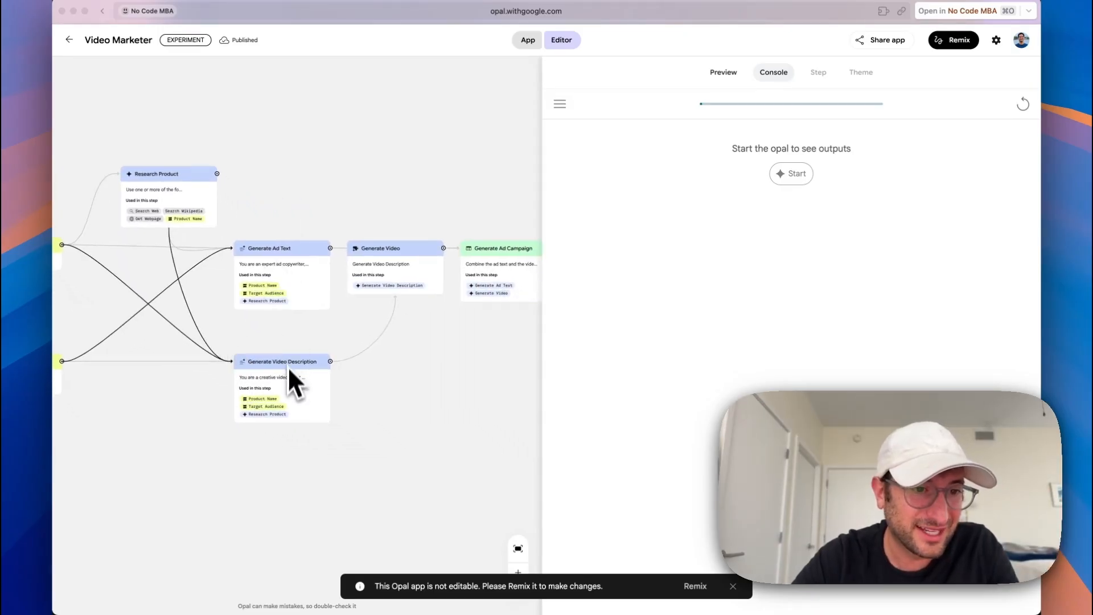
{"action": "scroll", "coordinate": [288, 378], "scroll_direction": "right", "scroll_amount": 3}
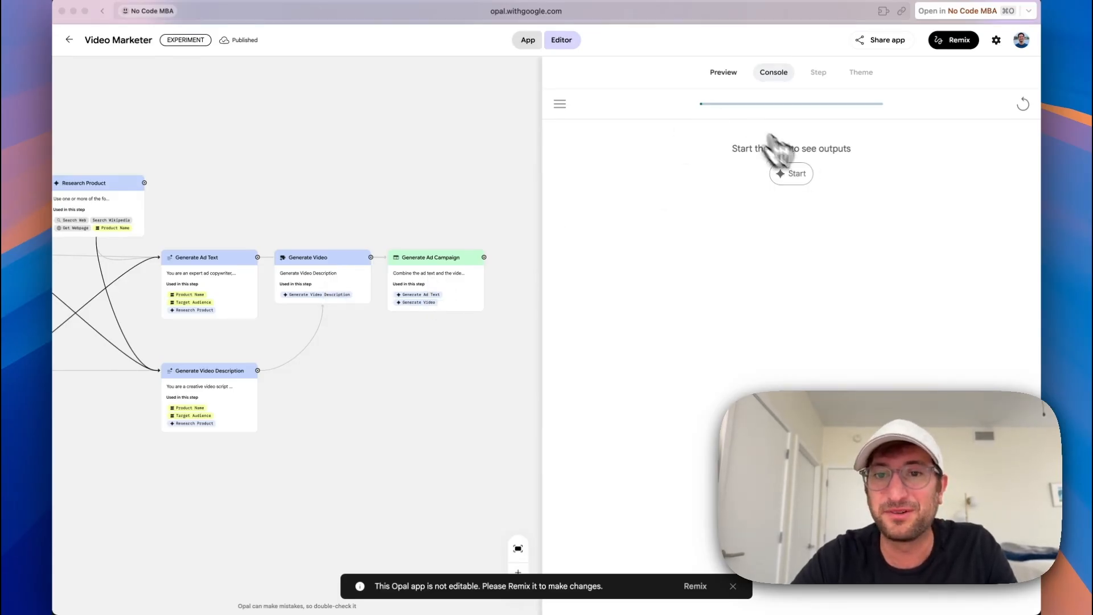
Run Video Marketer in the preview with product "The colorful umbrella" and target audience "anyone who wants to stay dry"
{"action": "left_click", "coordinate": [796, 174]}
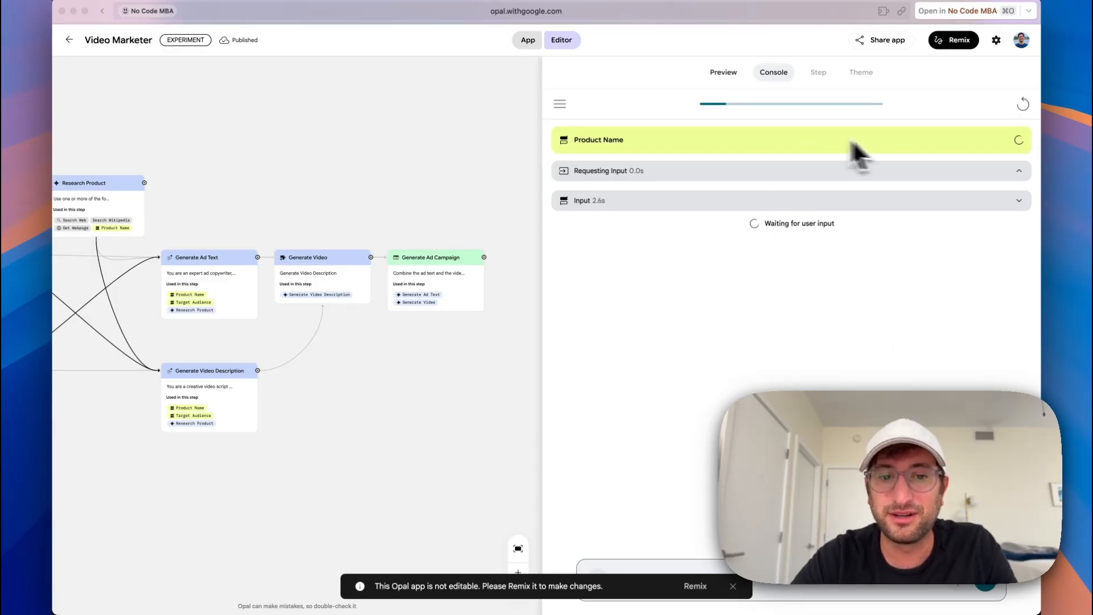
{"action": "left_click", "coordinate": [734, 73]}
{"action": "left_click", "coordinate": [662, 543]}
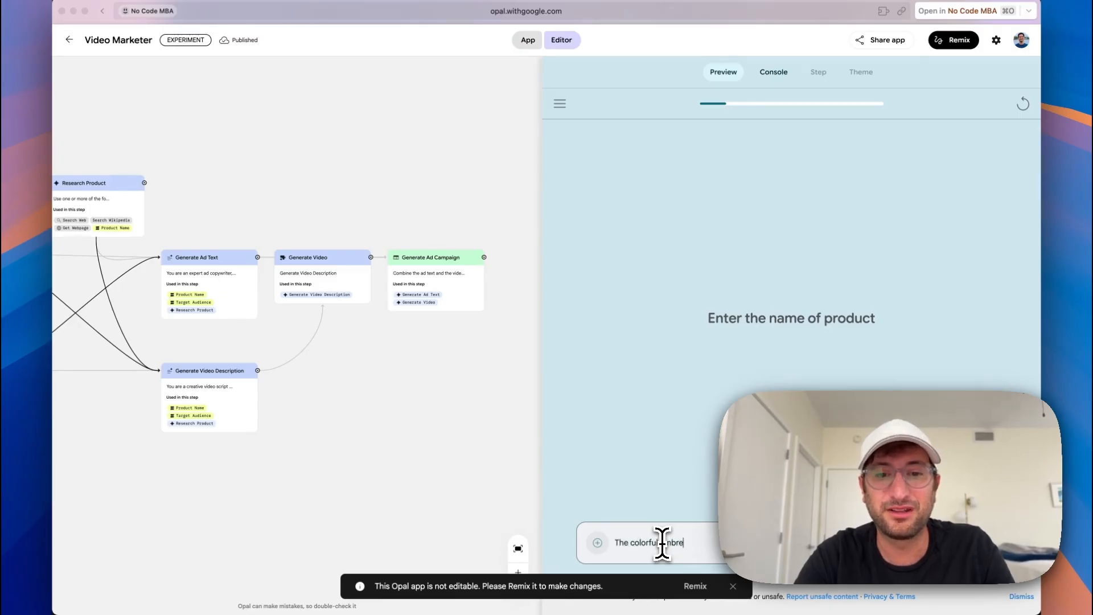
{"action": "key", "text": "Return"}
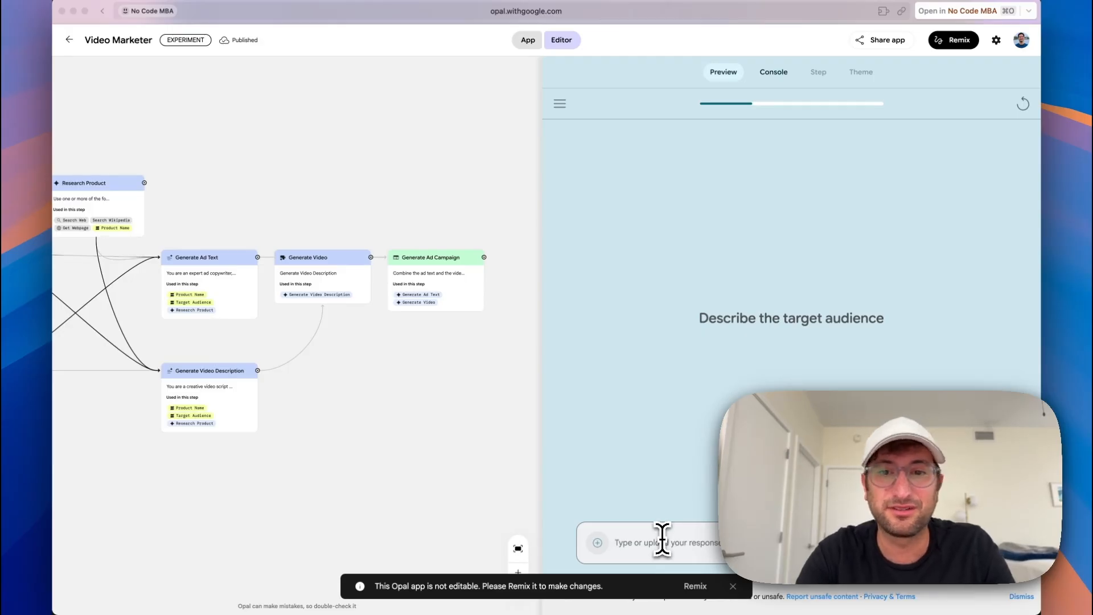
{"action": "type", "text": "anyone who wants to stay dry"}
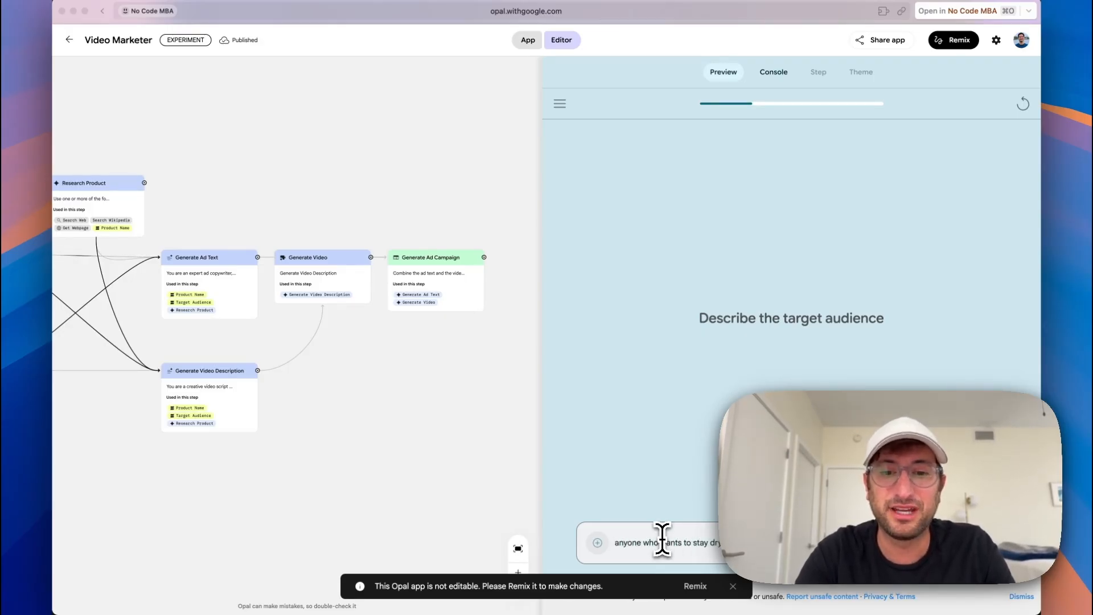
{"action": "key", "text": "Return"}
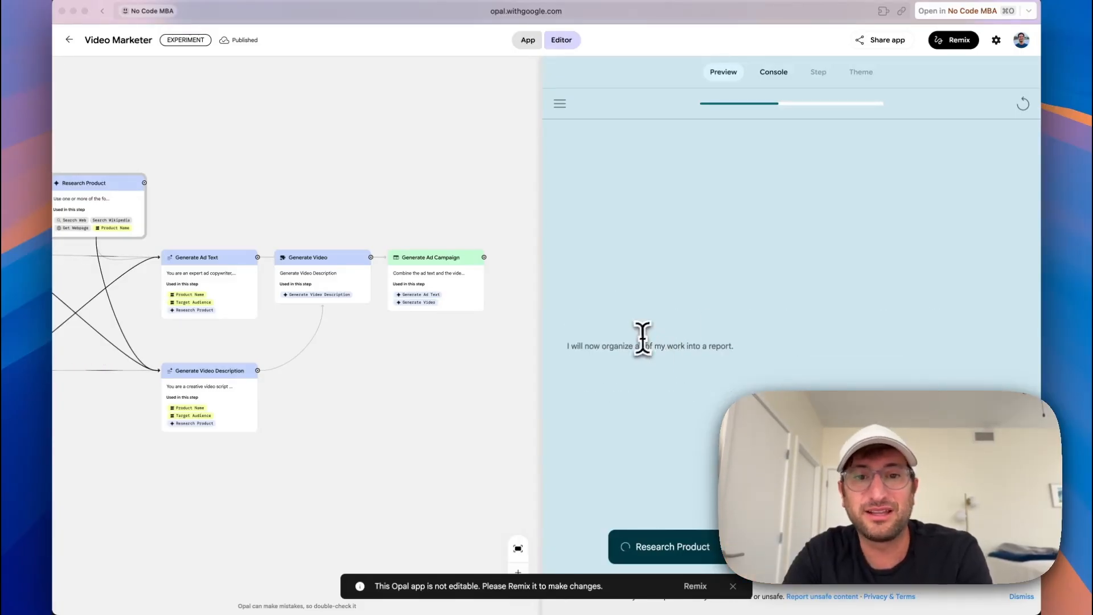
Follow the Video Marketer run across its workflow steps and view the generated ad in the preview
{"action": "left_click_drag", "start_coordinate": [575, 347], "coordinate": [732, 349]}
{"action": "left_click_drag", "start_coordinate": [409, 377], "coordinate": [421, 367]}
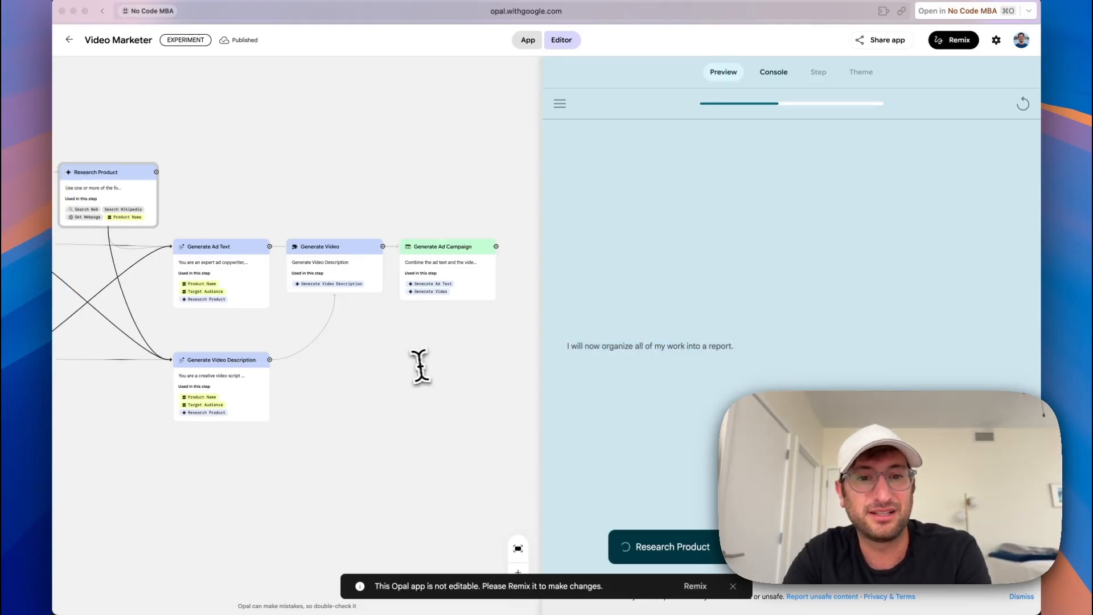
{"action": "scroll", "coordinate": [419, 367], "scroll_direction": "left", "scroll_amount": 5}
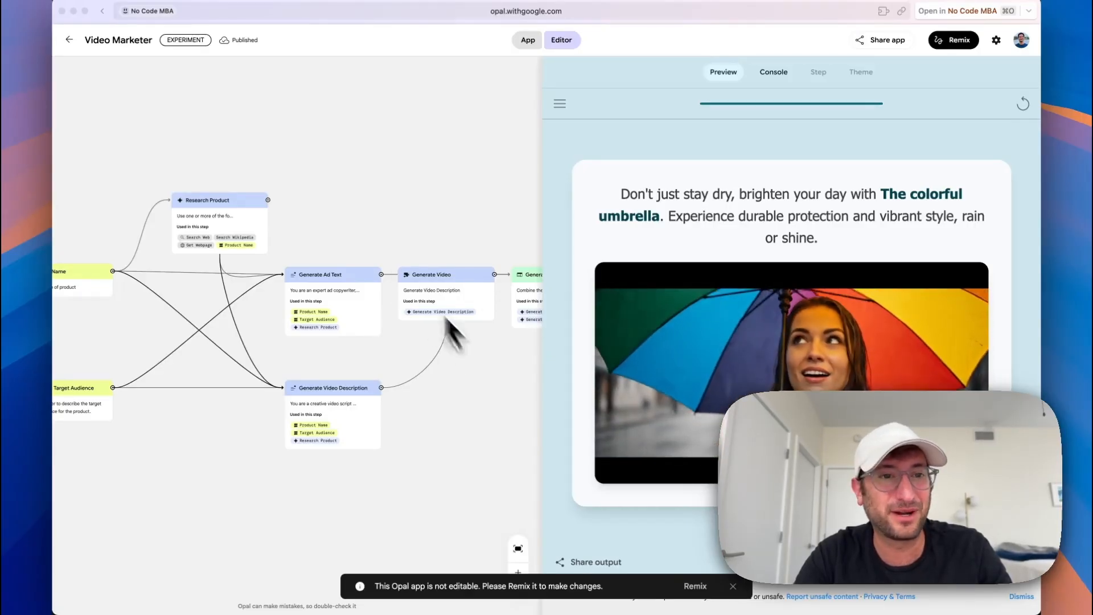
Return to the gallery and create a new blank Opal app
{"action": "left_click", "coordinate": [69, 39]}
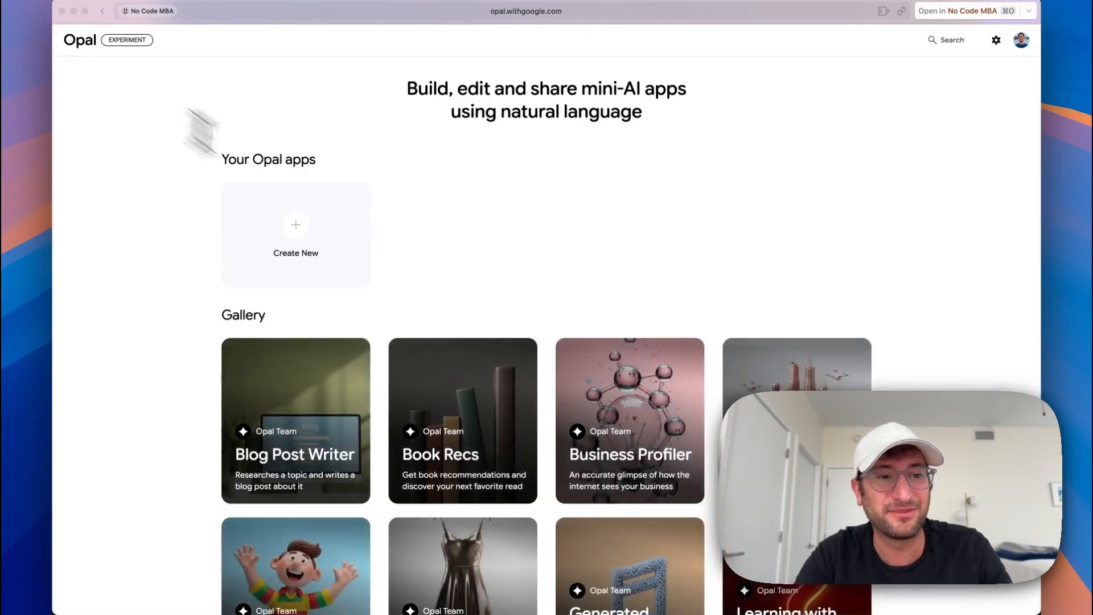
{"action": "scroll", "coordinate": [366, 263], "scroll_direction": "down", "scroll_amount": 5}
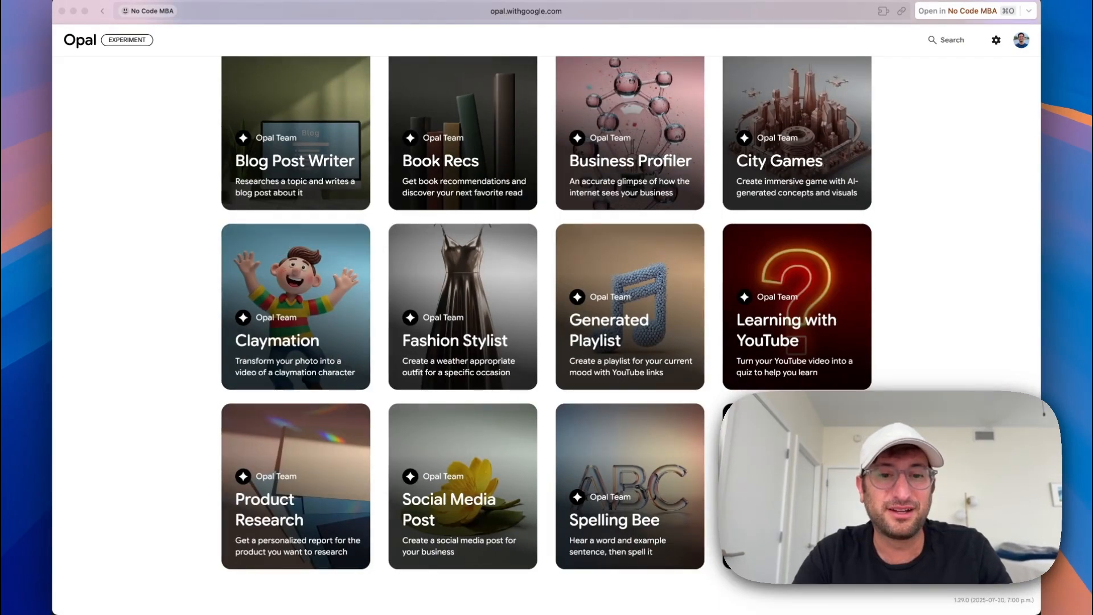
{"action": "scroll", "coordinate": [854, 292], "scroll_direction": "up", "scroll_amount": 5}
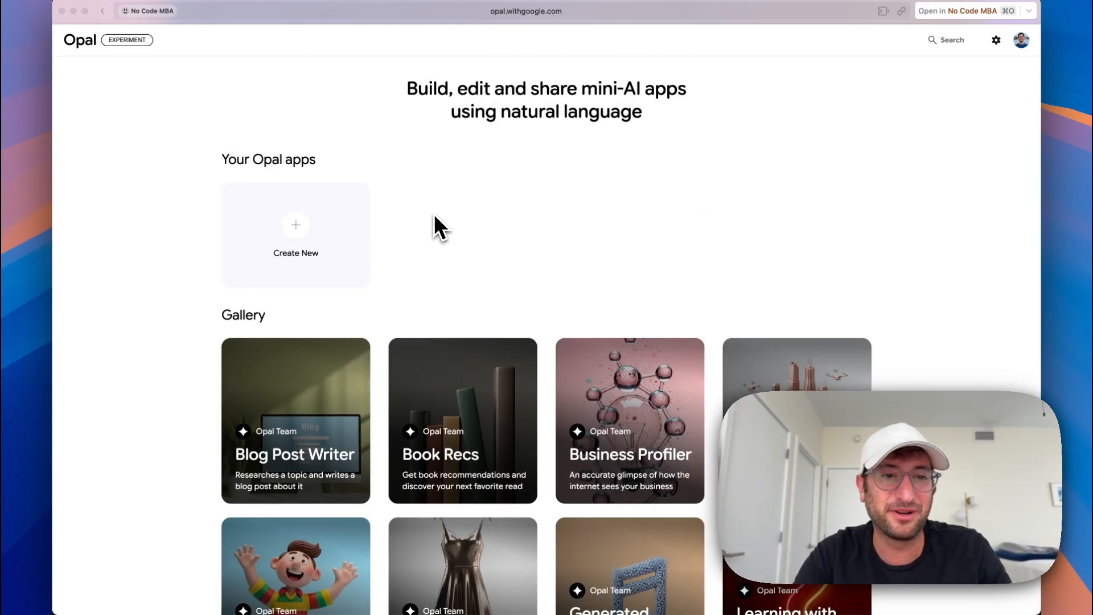
{"action": "left_click", "coordinate": [307, 252]}
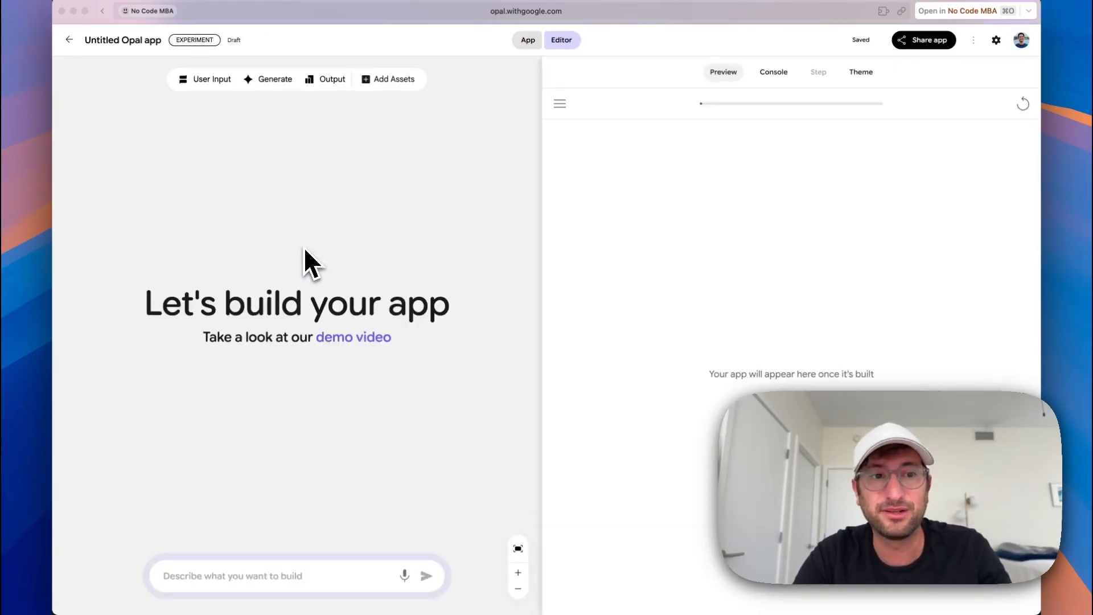
Add Generate, User Input and Output steps to the canvas and spread them apart diagonally
{"action": "left_click", "coordinate": [274, 79]}
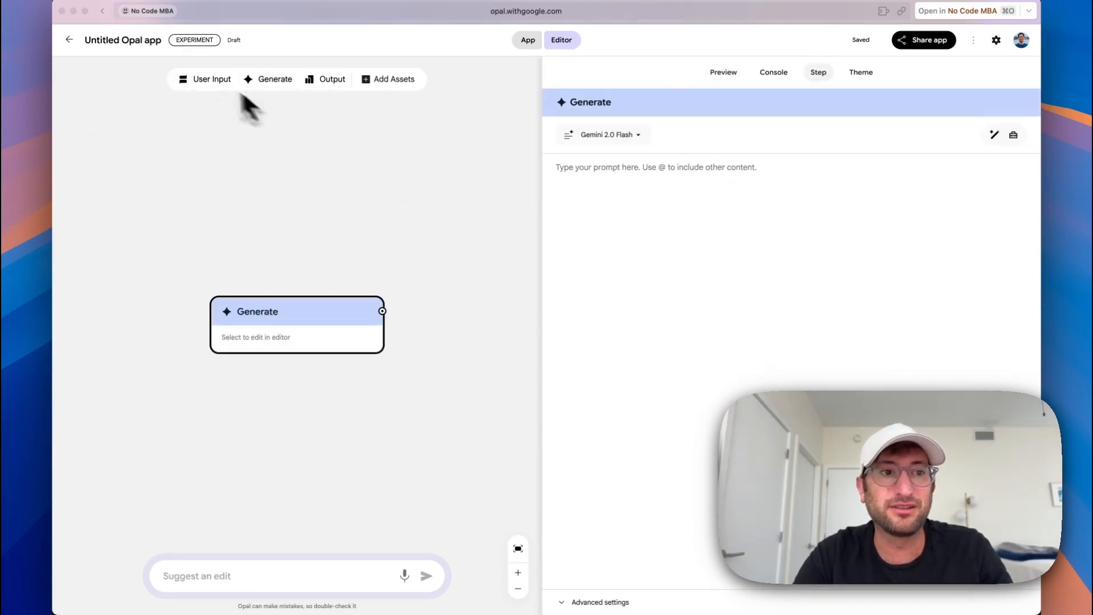
{"action": "left_click", "coordinate": [208, 80]}
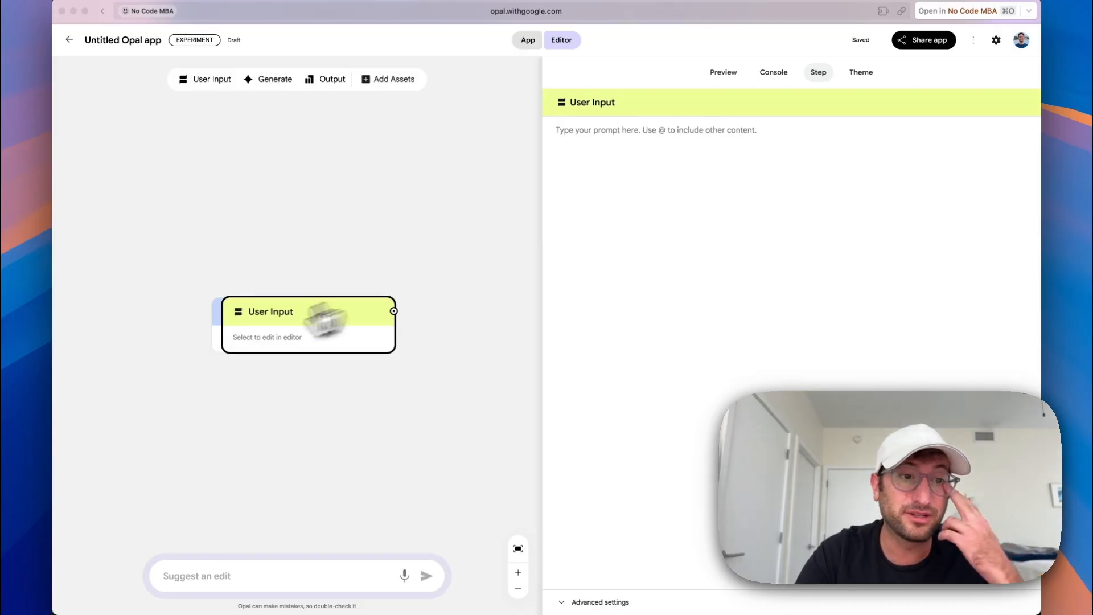
{"action": "left_click_drag", "start_coordinate": [280, 322], "coordinate": [330, 281]}
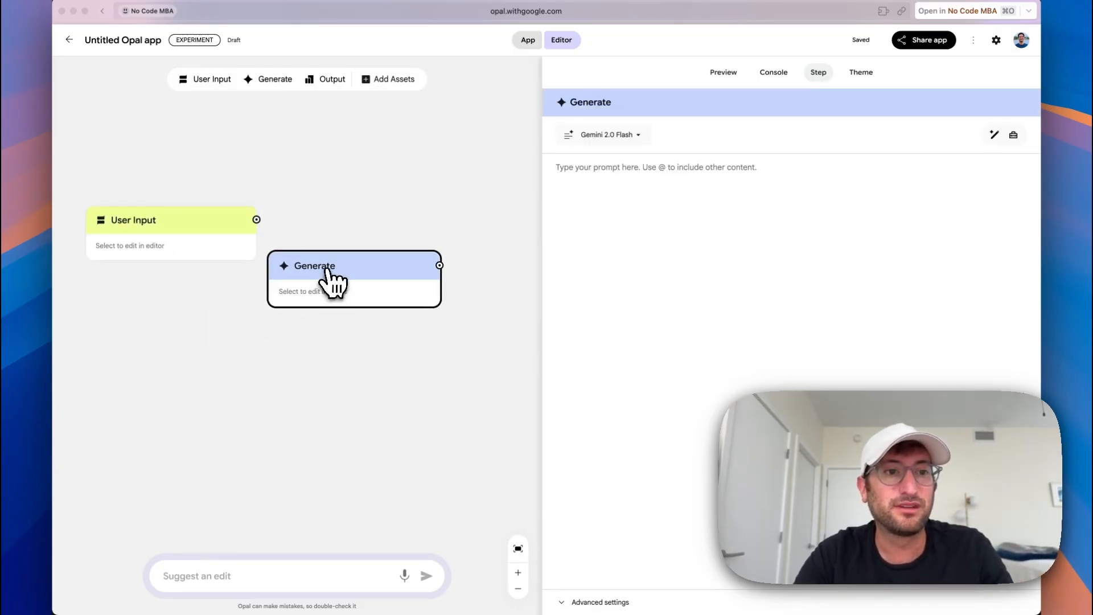
{"action": "left_click", "coordinate": [335, 80]}
{"action": "left_click_drag", "start_coordinate": [306, 327], "coordinate": [420, 407]}
{"action": "left_click", "coordinate": [380, 80]}
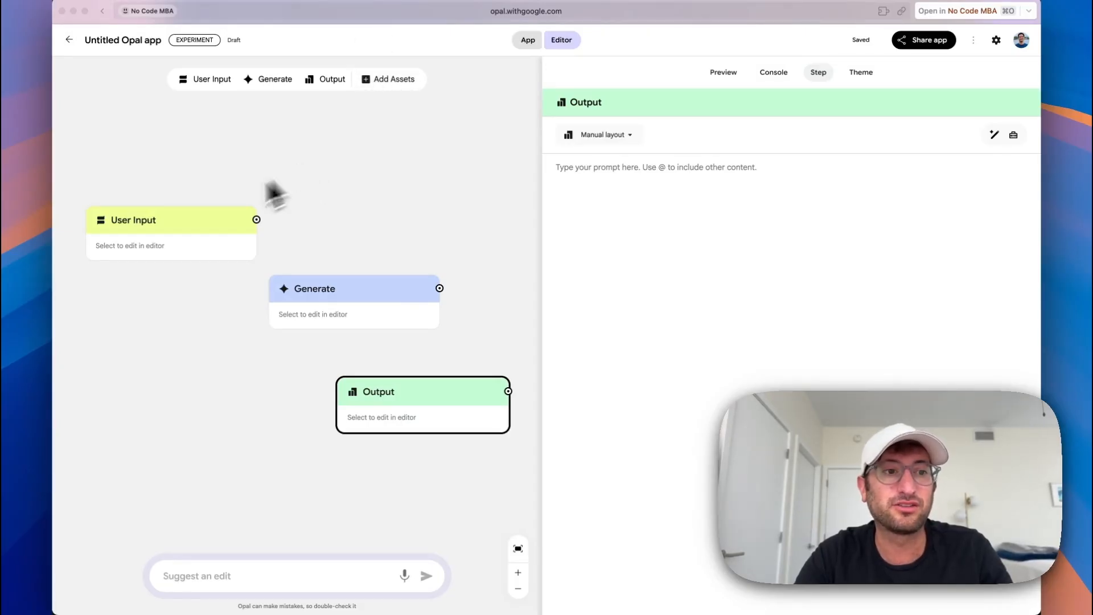
Inspect the prompt settings of the User Input and Generate steps, including the models available for Generate
{"action": "left_click", "coordinate": [173, 223]}
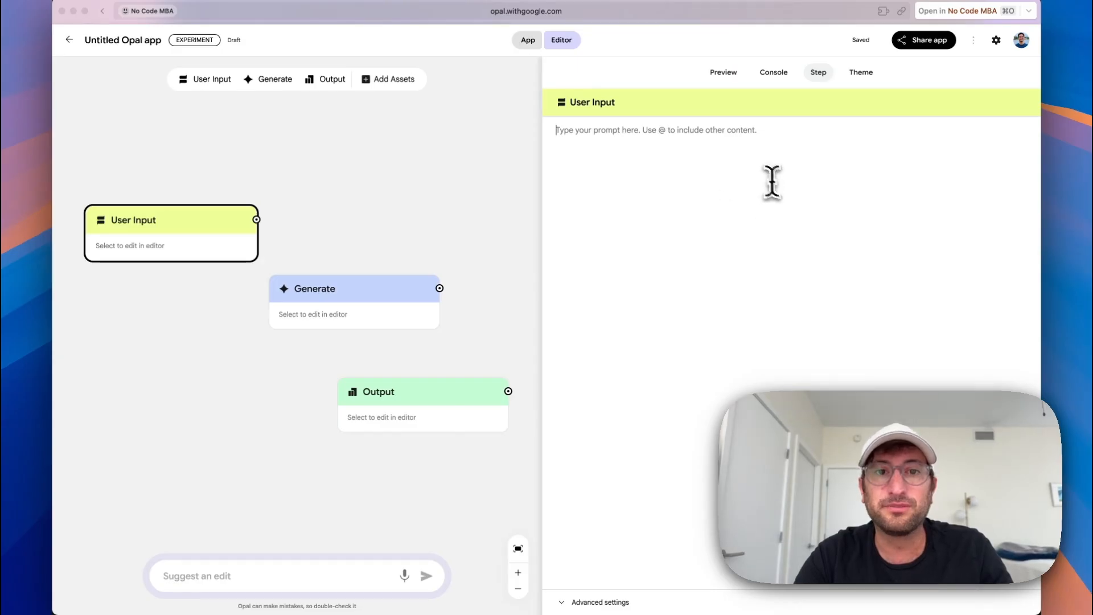
{"action": "left_click", "coordinate": [650, 146]}
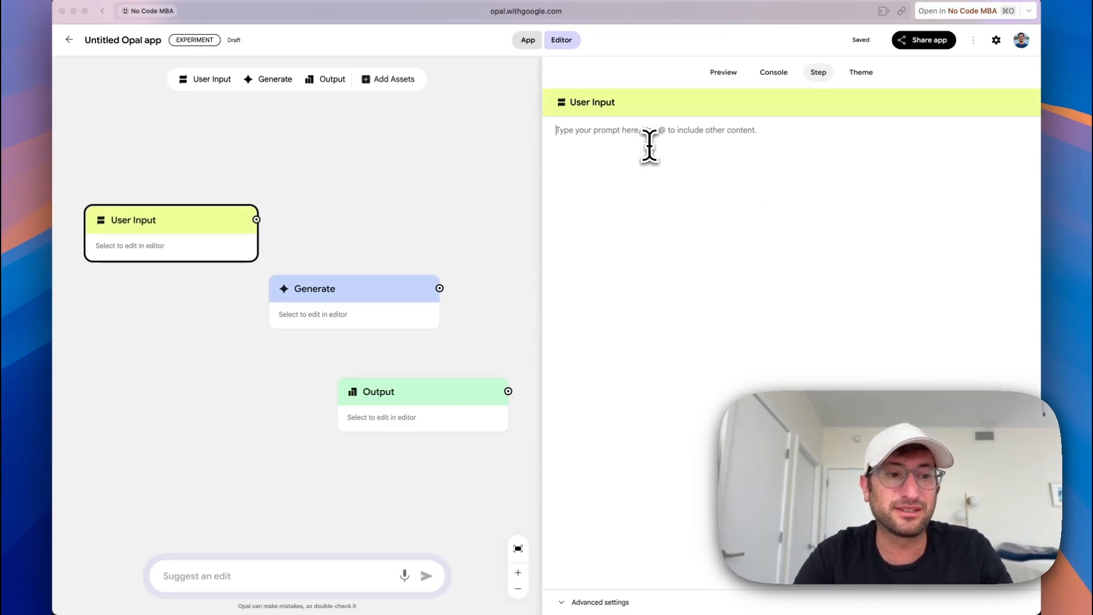
{"action": "left_click", "coordinate": [320, 306]}
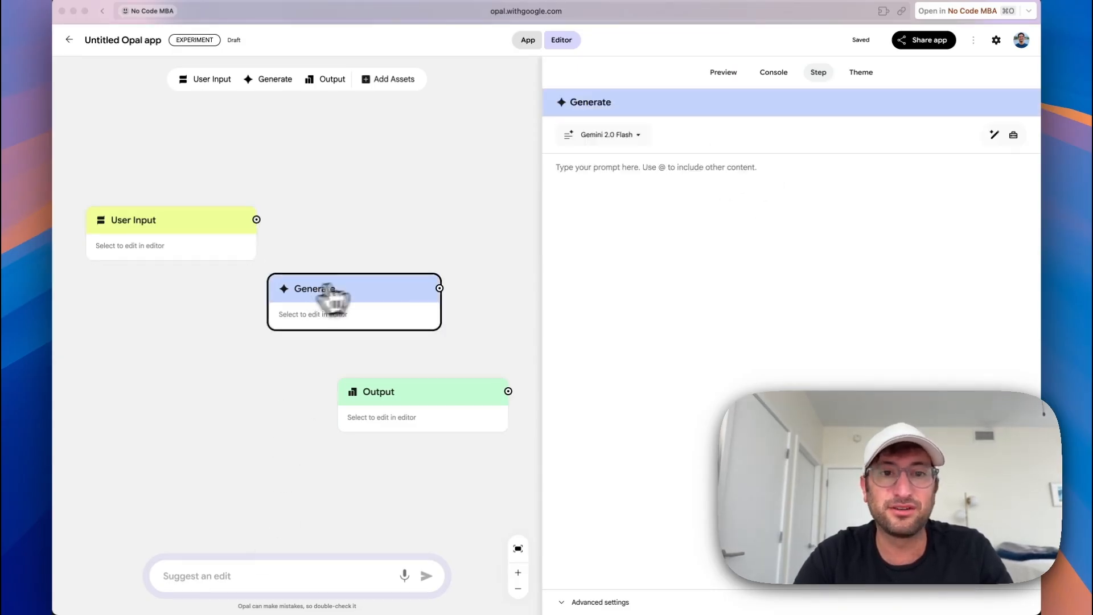
{"action": "left_click", "coordinate": [615, 136]}
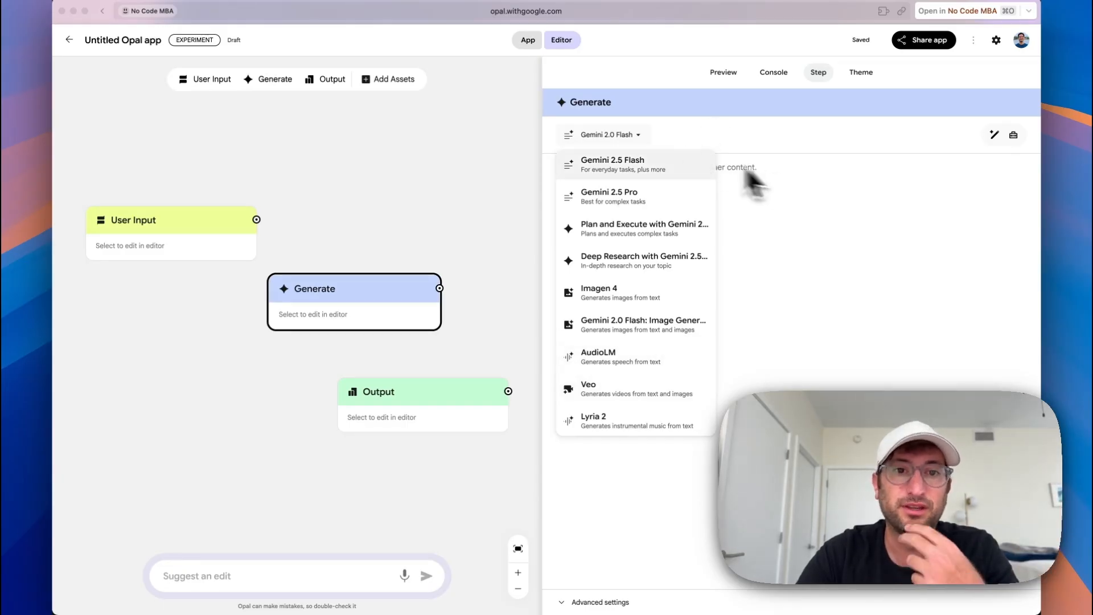
{"action": "left_click", "coordinate": [747, 234]}
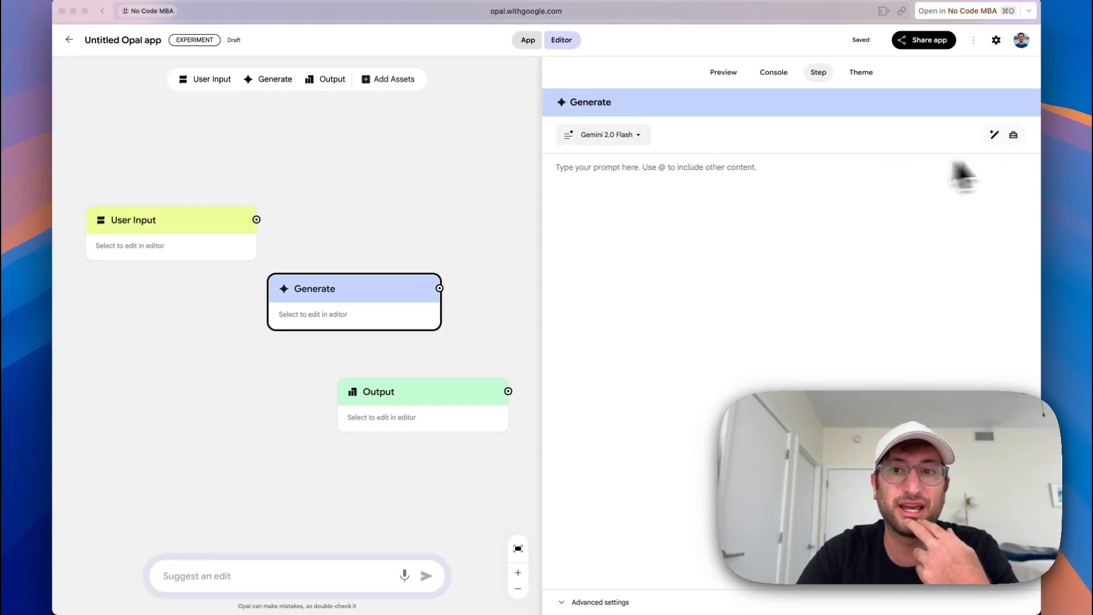
Check the prompt-edit suggestion and available tools of the Generate step, and try out the Get Weather tool in its prompt
{"action": "left_click", "coordinate": [994, 137]}
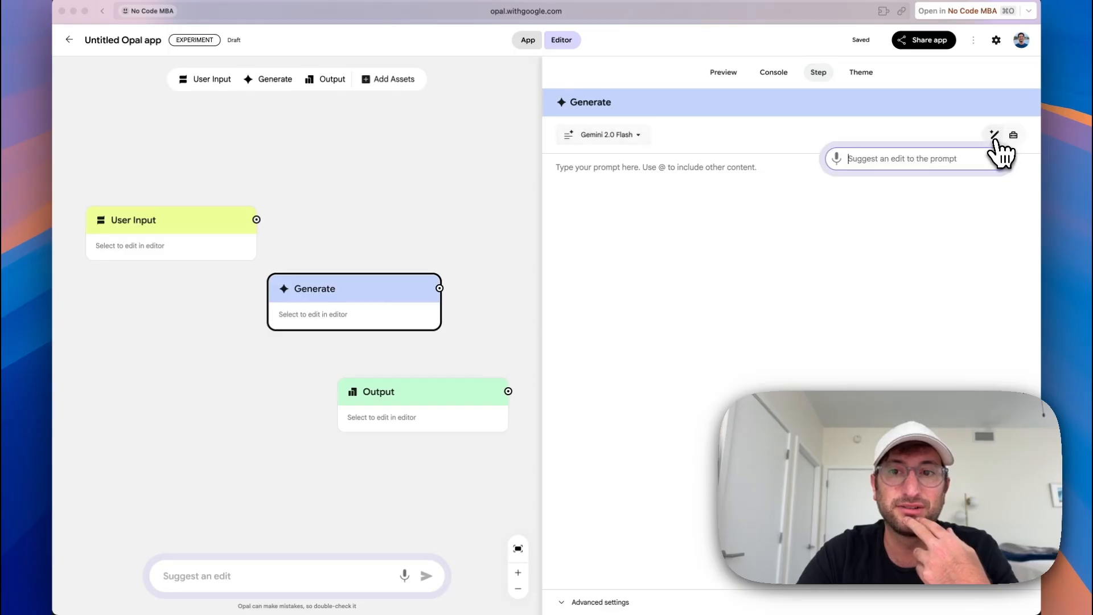
{"action": "left_click", "coordinate": [991, 135]}
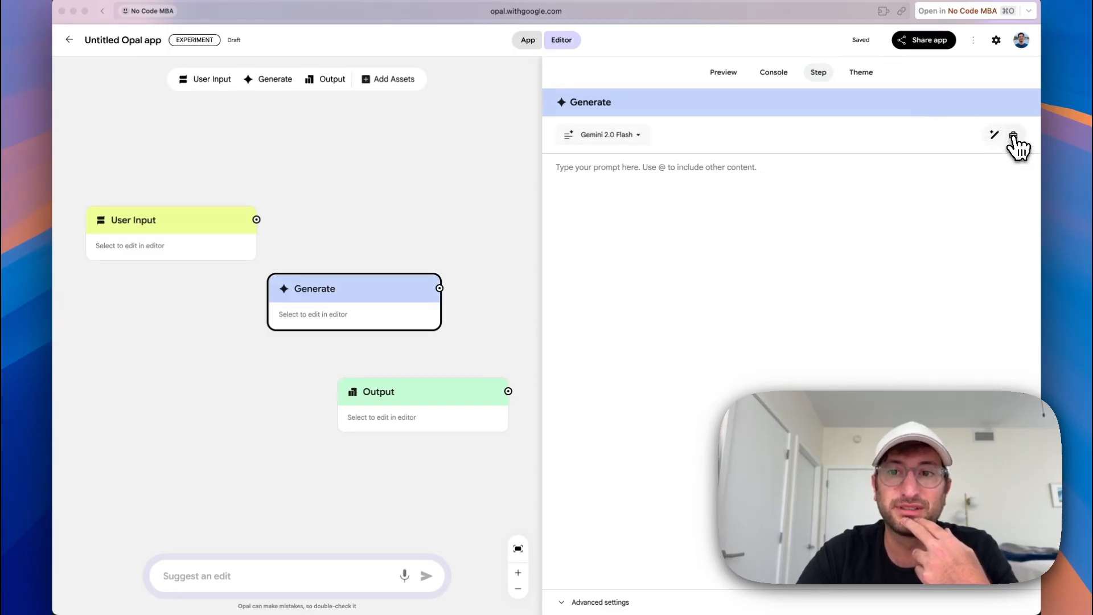
{"action": "left_click", "coordinate": [1013, 137]}
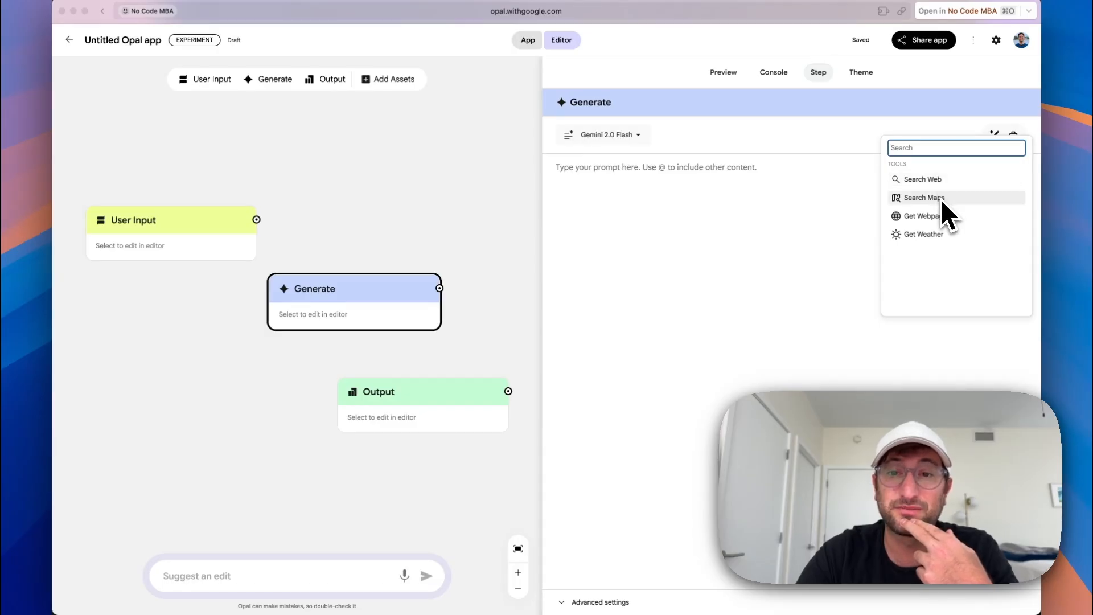
{"action": "left_click", "coordinate": [938, 235]}
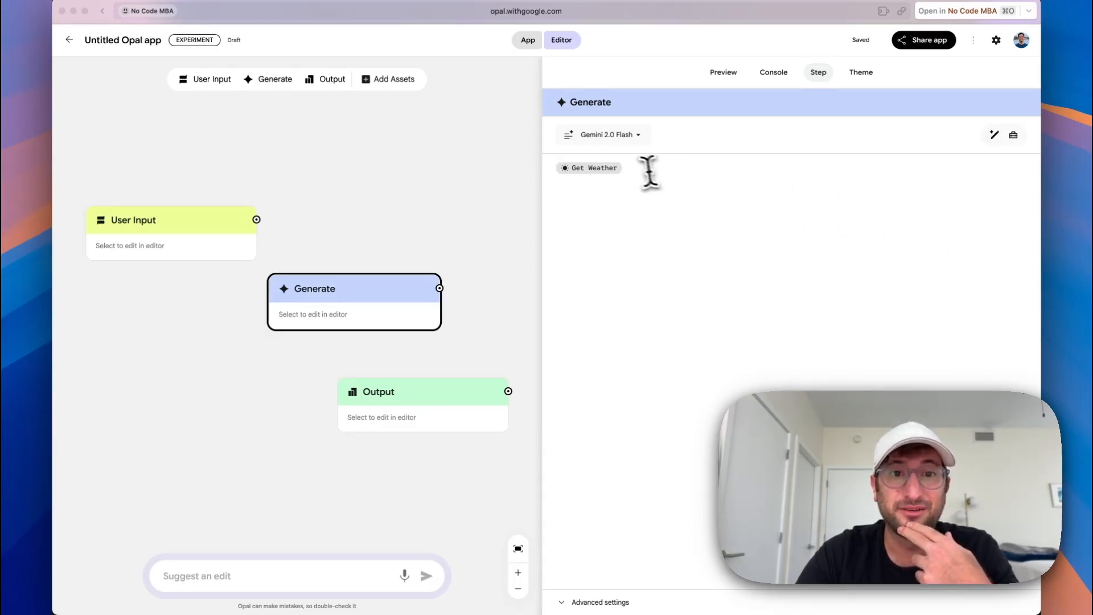
{"action": "key", "text": "BackSpace"}
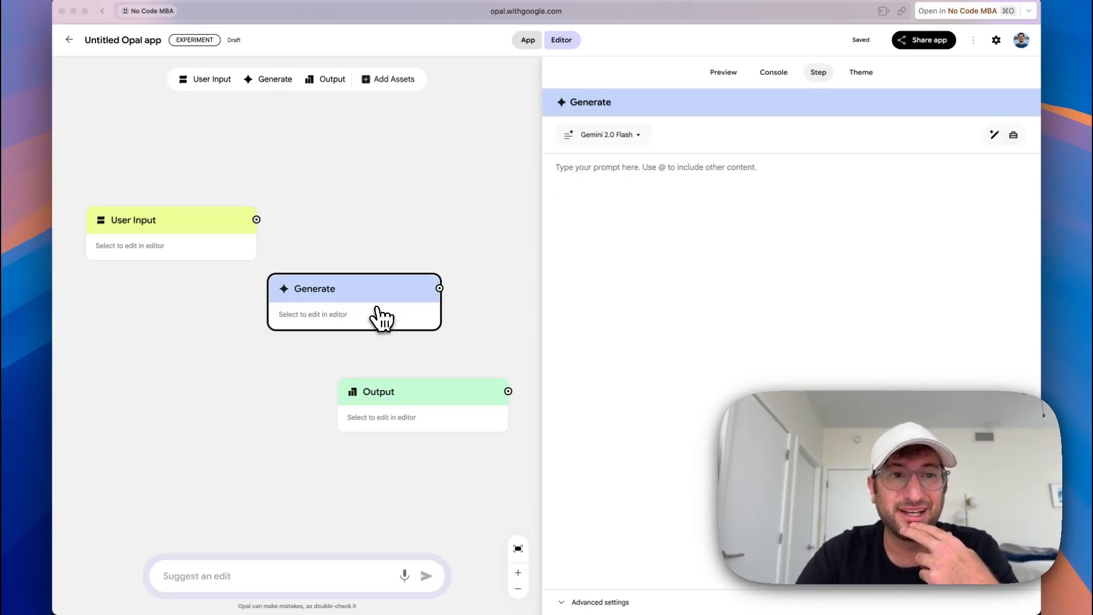
Inspect the Output step's layout and Google save options, and look at the theme editor for the app
{"action": "left_click", "coordinate": [417, 430]}
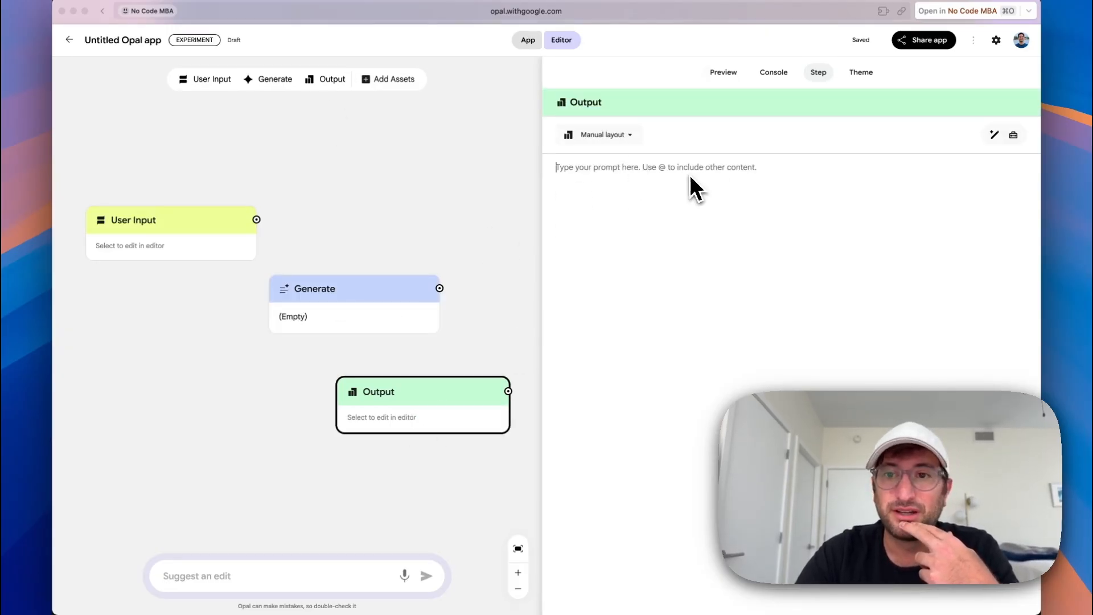
{"action": "left_click", "coordinate": [613, 136]}
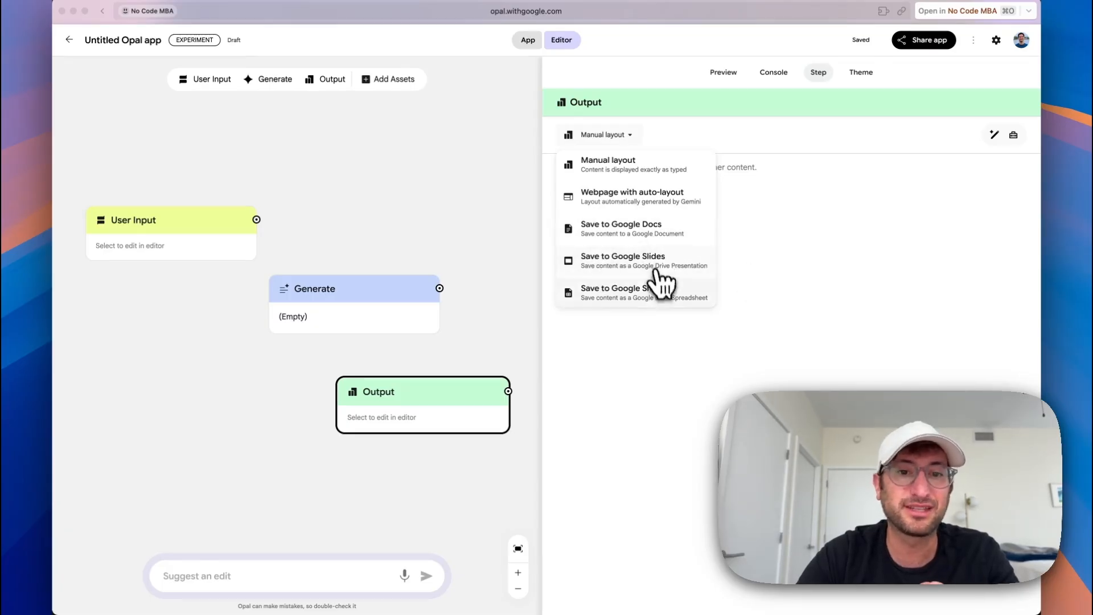
{"action": "left_click", "coordinate": [825, 170]}
{"action": "left_click", "coordinate": [859, 74]}
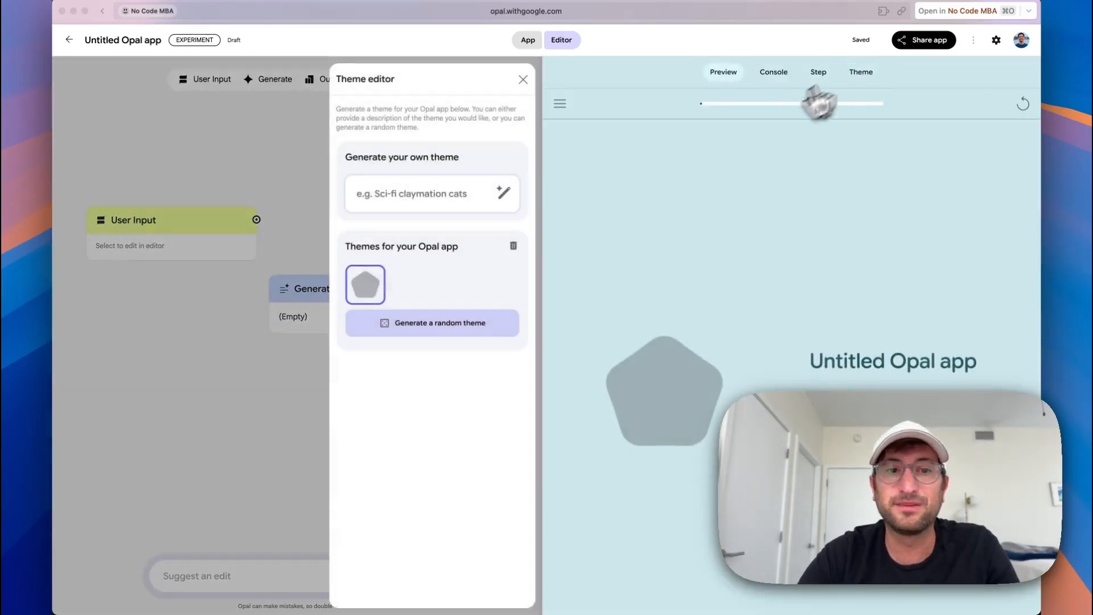
{"action": "left_click", "coordinate": [522, 80]}
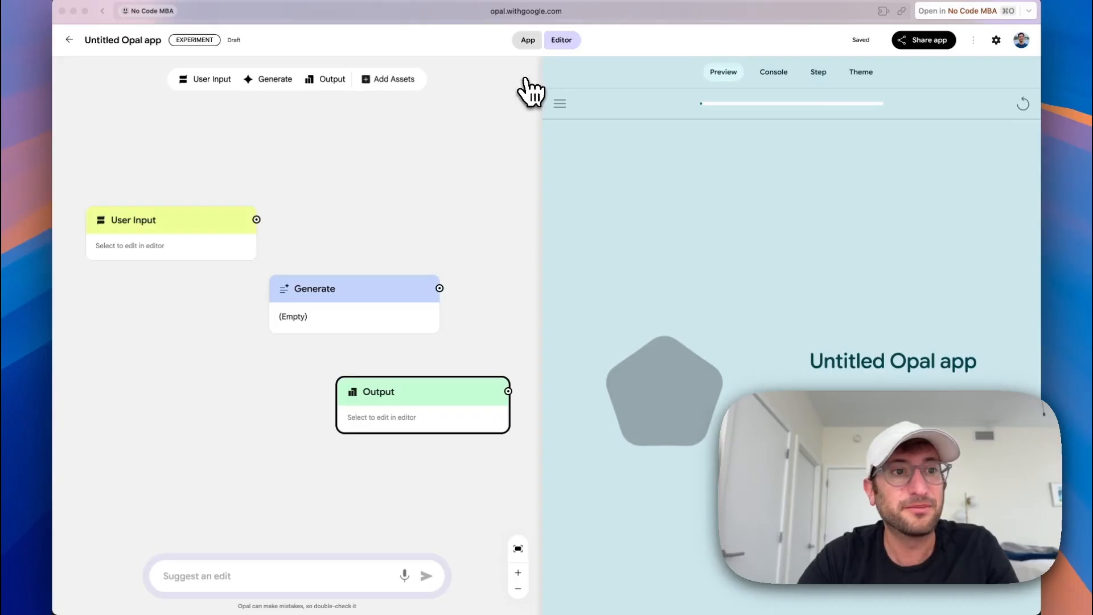
Return to the Opal home page and browse the gallery of premade mini-apps
{"action": "left_click", "coordinate": [69, 39]}
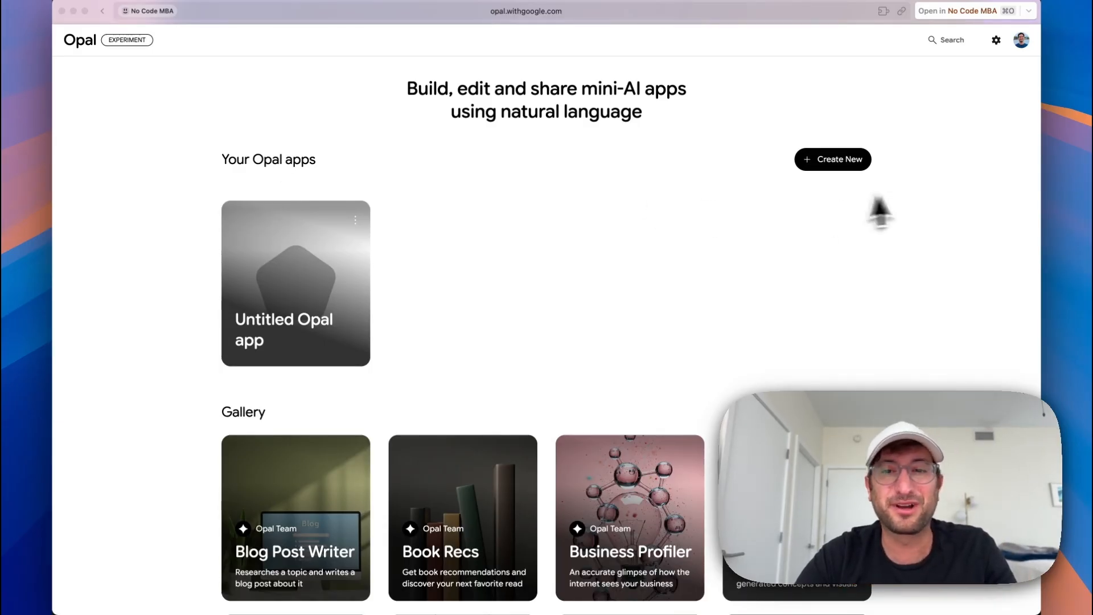
{"action": "scroll", "coordinate": [664, 366], "scroll_direction": "down", "scroll_amount": 5}
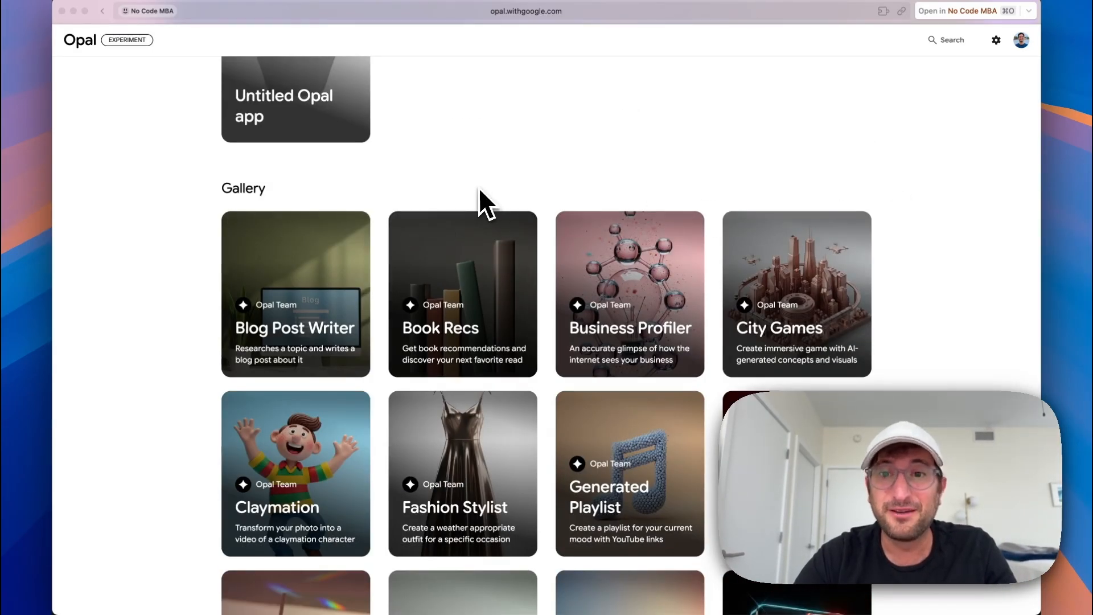
{"action": "scroll", "coordinate": [479, 188], "scroll_direction": "down", "scroll_amount": 1}
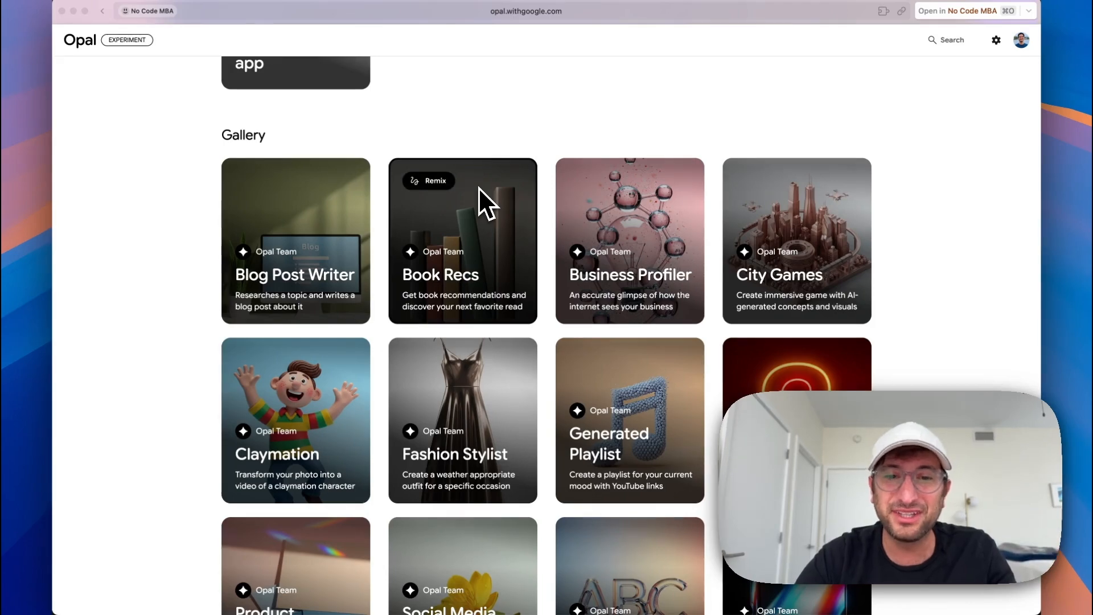
{"action": "scroll", "coordinate": [478, 186], "scroll_direction": "down", "scroll_amount": 2}
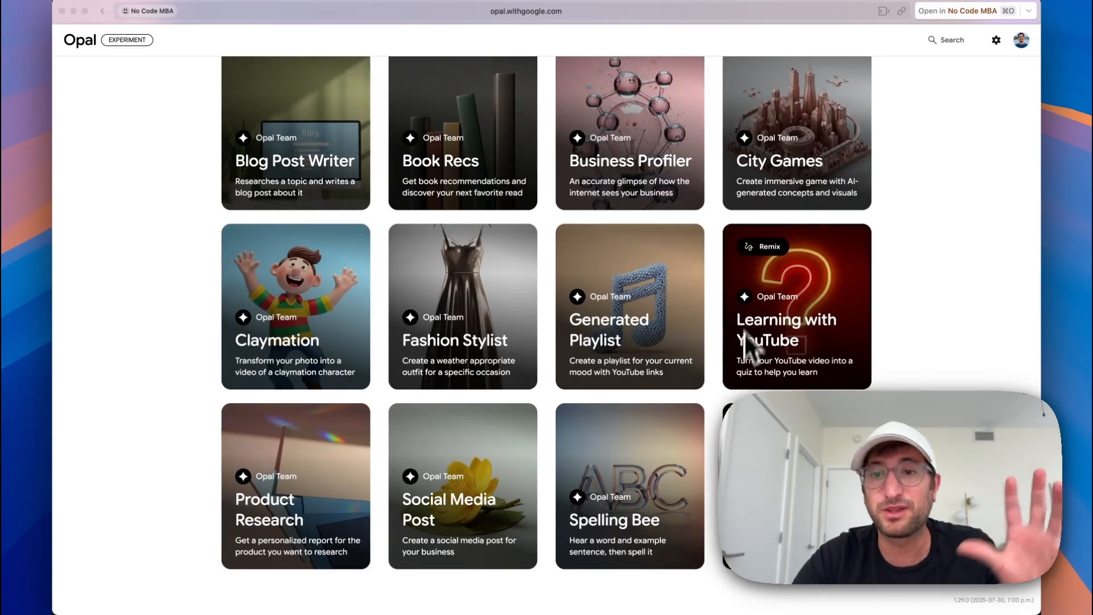
{"action": "scroll", "coordinate": [716, 322], "scroll_direction": "up", "scroll_amount": 7}
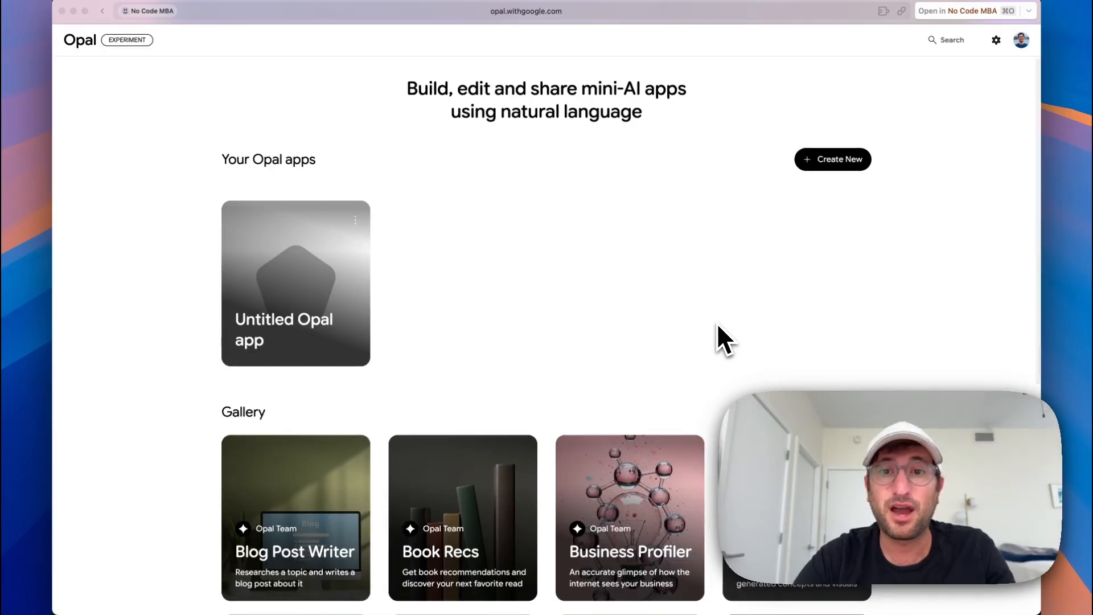
{"action": "scroll", "coordinate": [716, 322], "scroll_direction": "down", "scroll_amount": 7}
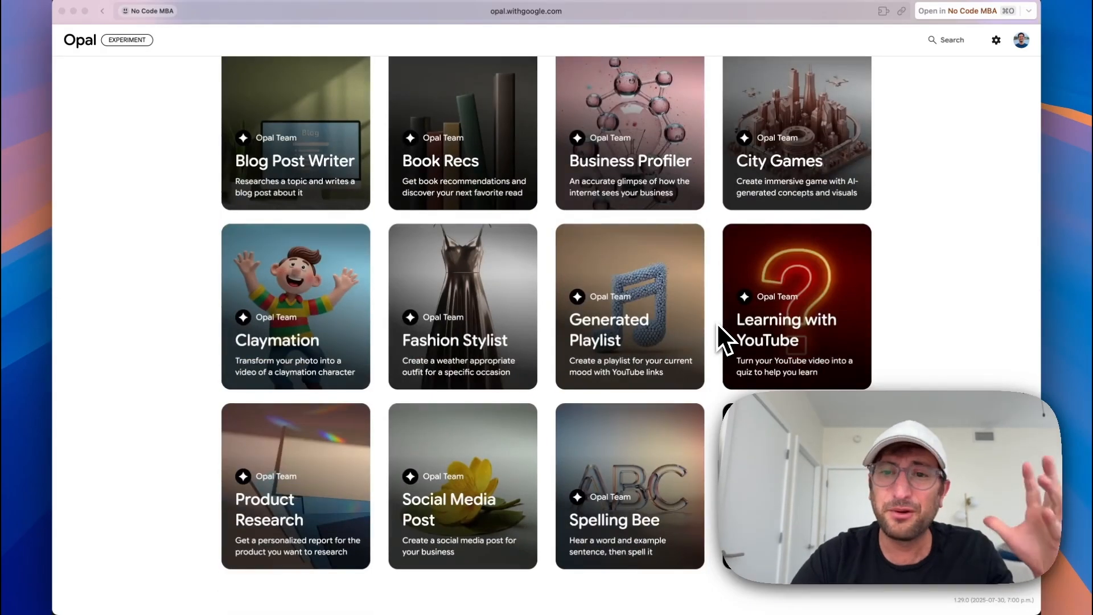